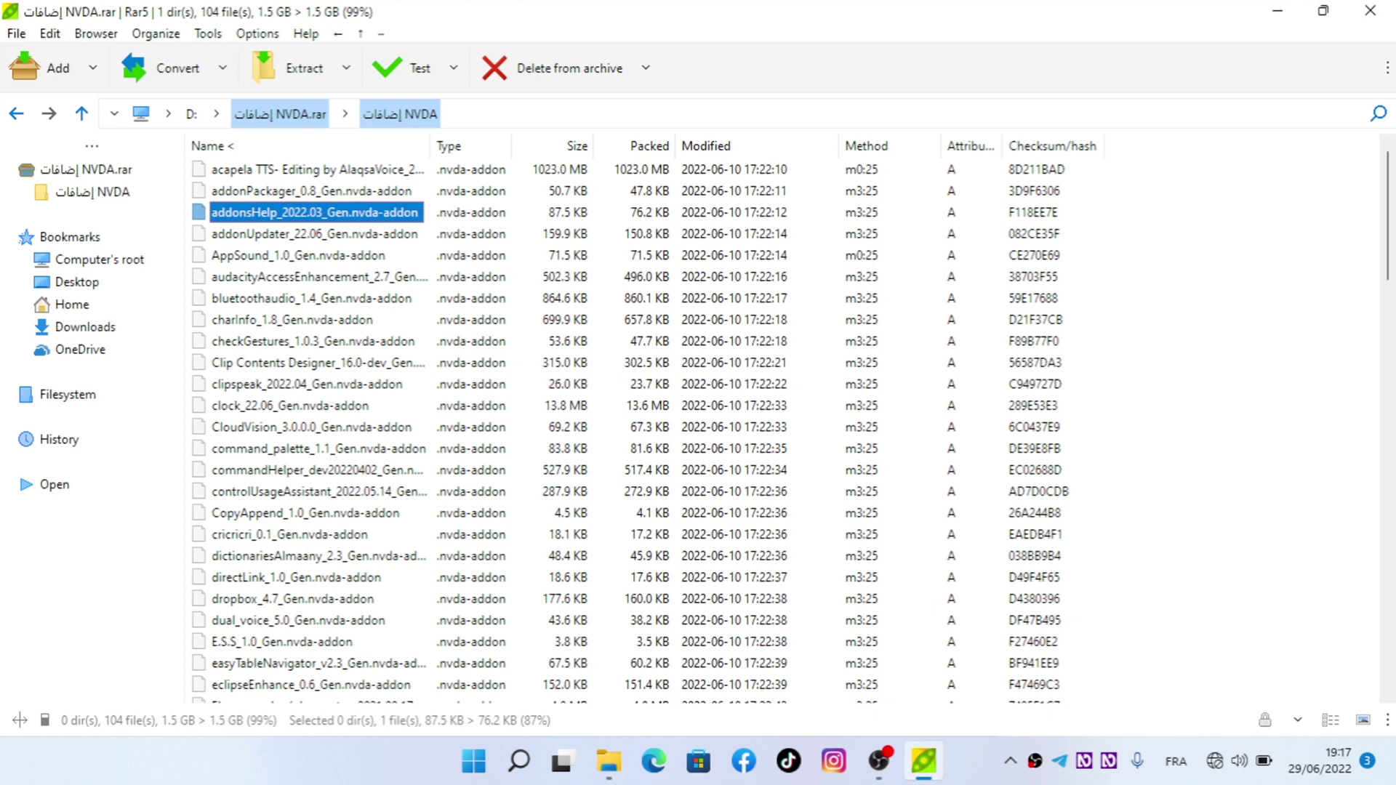
# - Open the Instant Translate category in the NVDA settings
pyautogui.press('Insert+n')
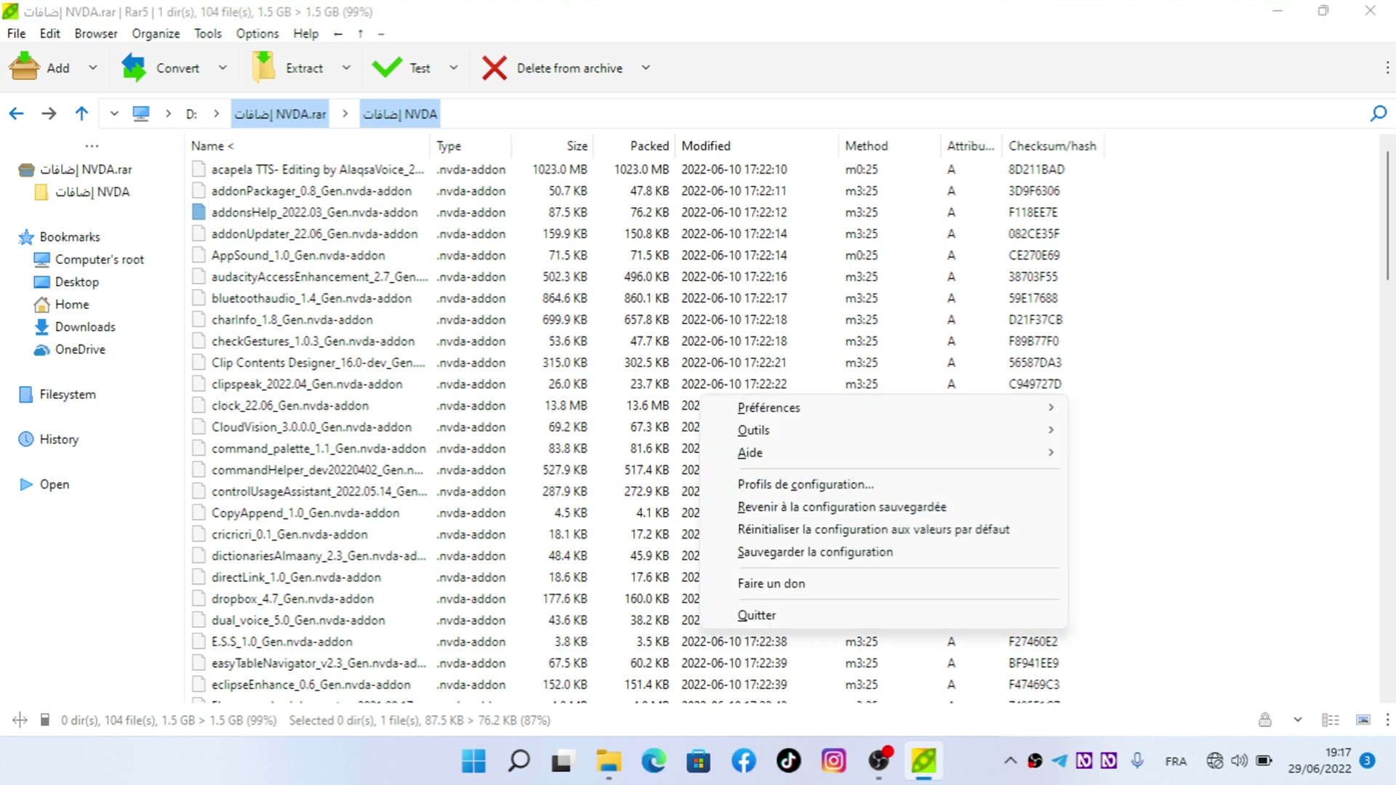
pyautogui.press('Down')
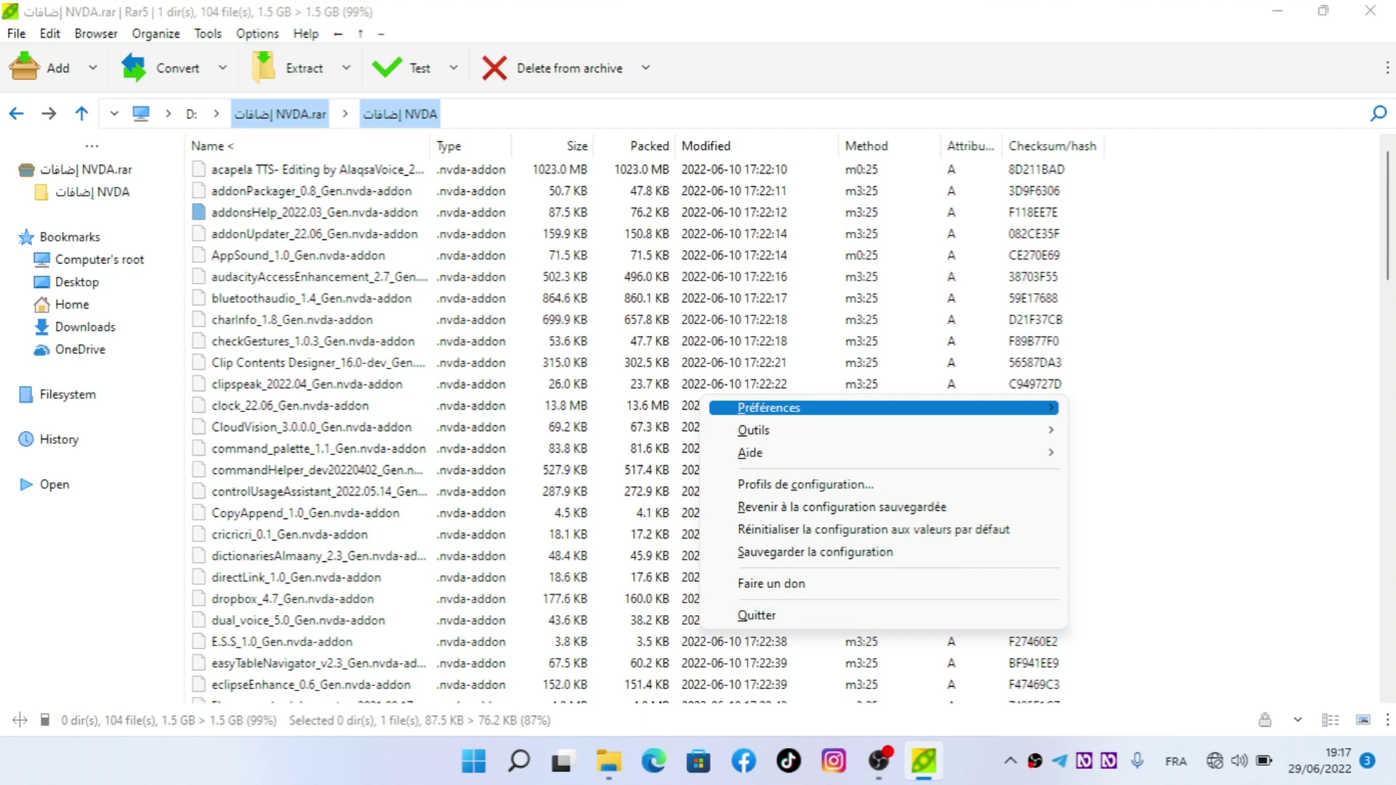
pyautogui.press('Right')
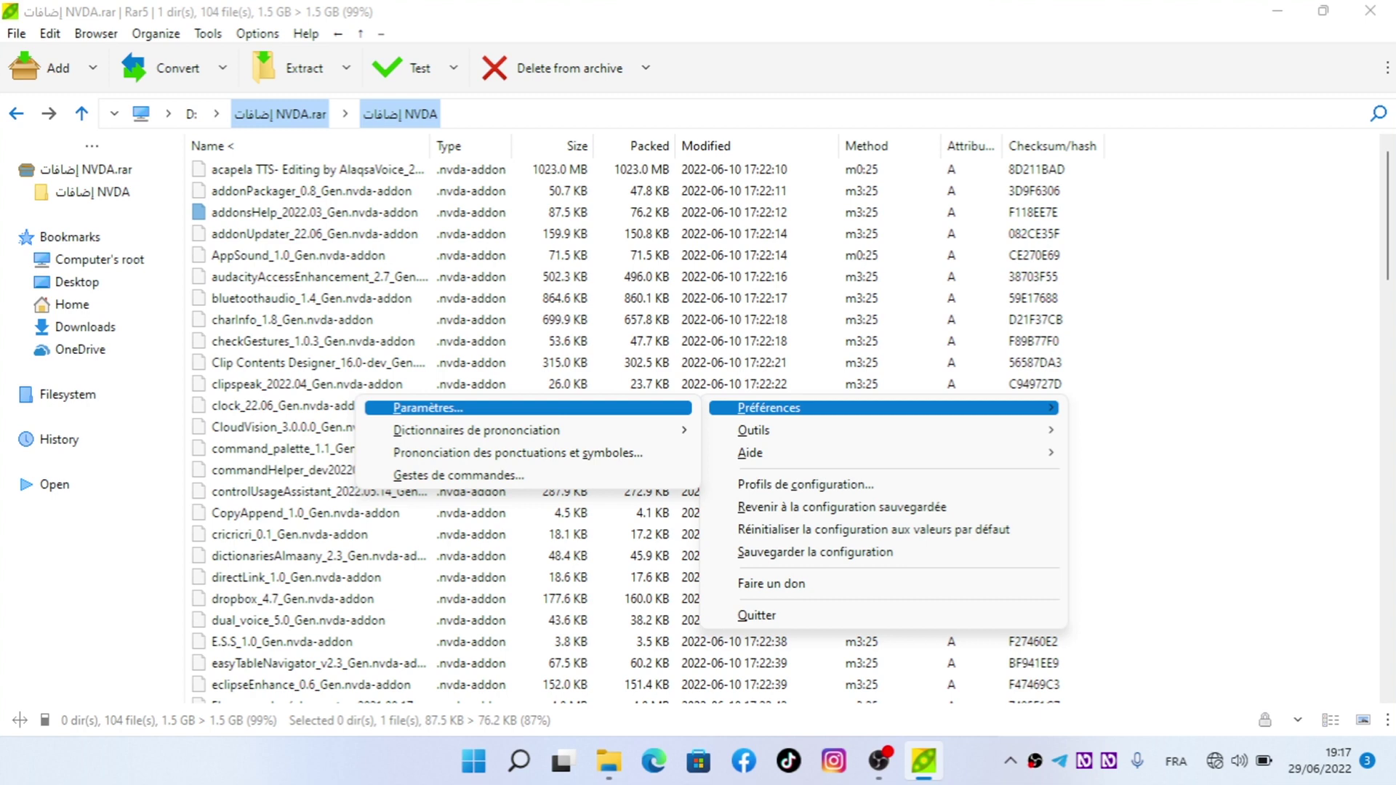
pyautogui.press('Return')
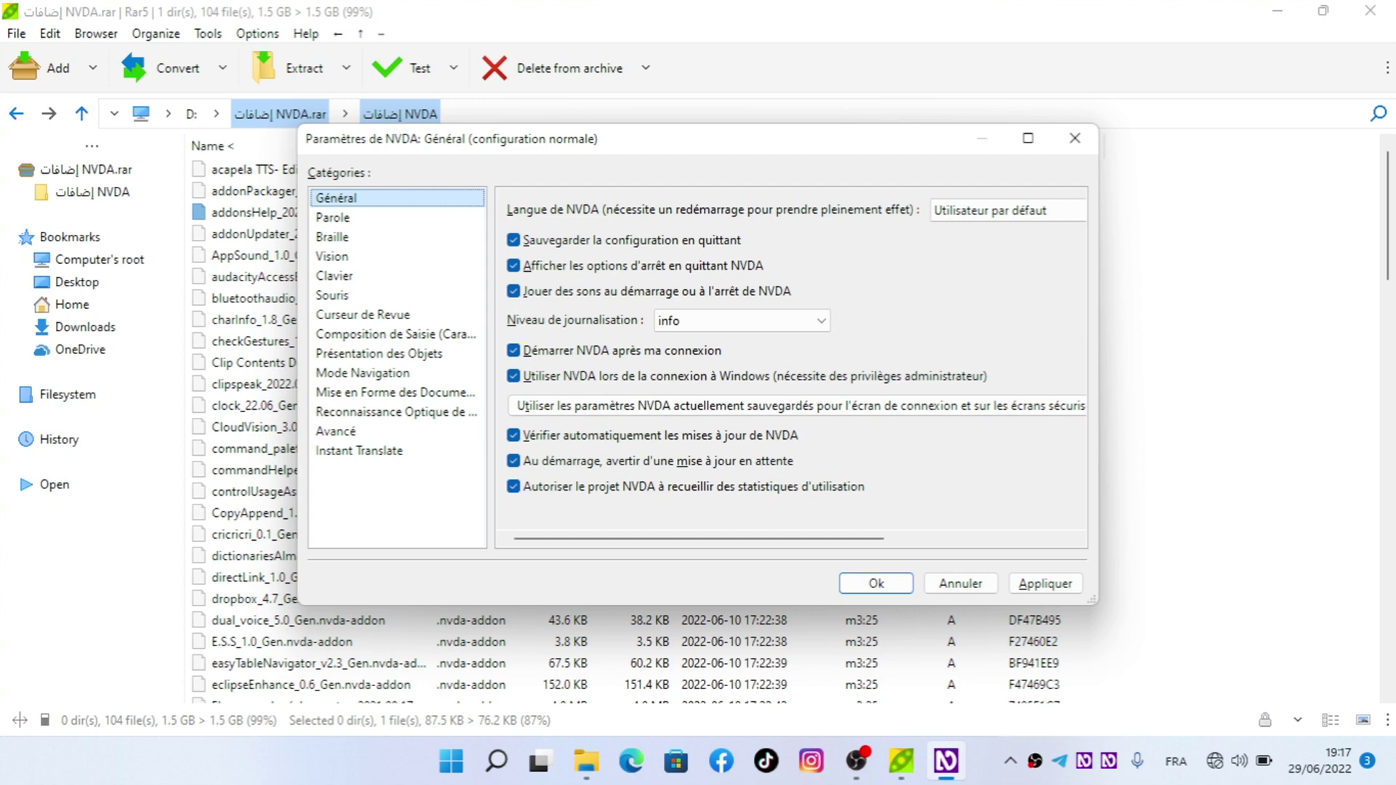
pyautogui.click(359, 451)
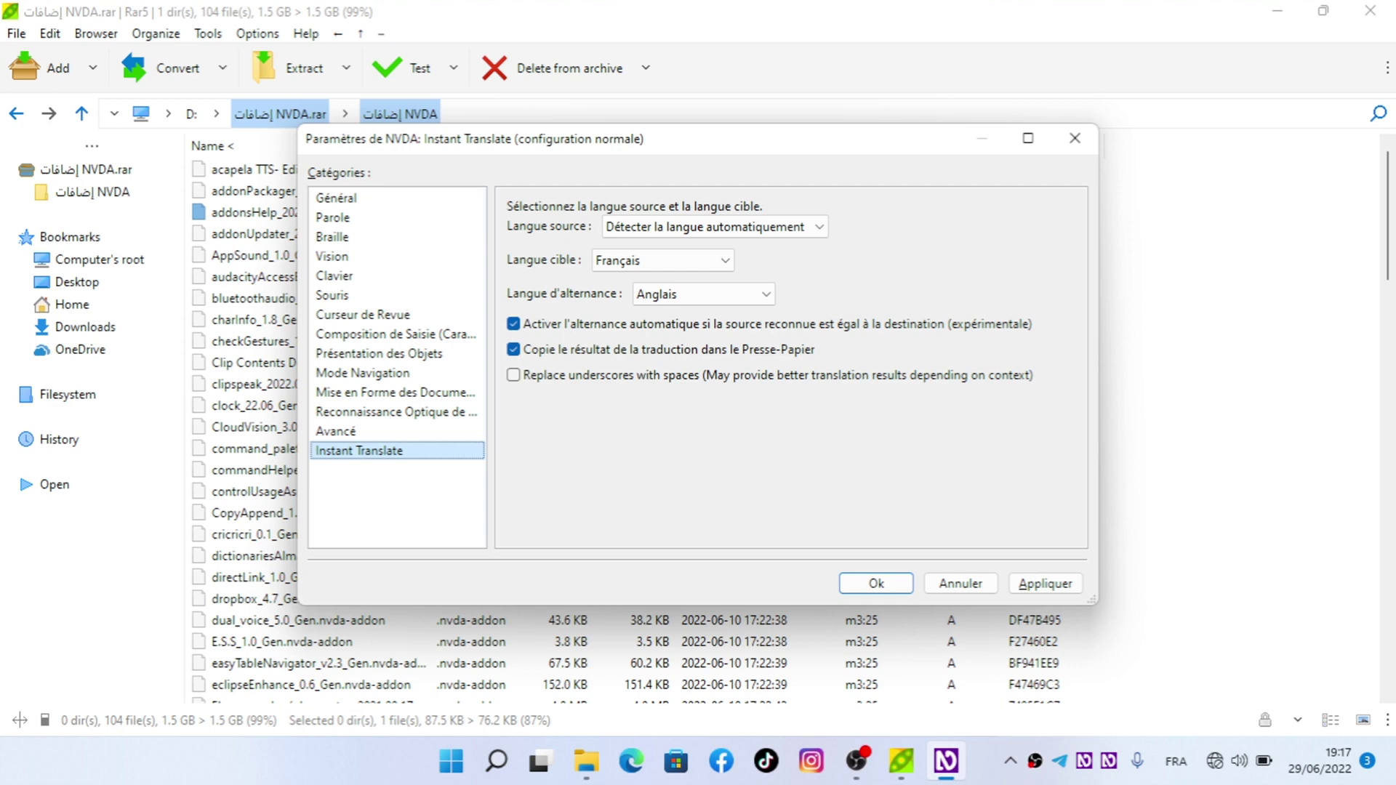
# - Set both the Instant Translate target language (Langue cible) and the alternate language (Langue d'alternance) to Arabe, and save the settings
pyautogui.press('Tab')
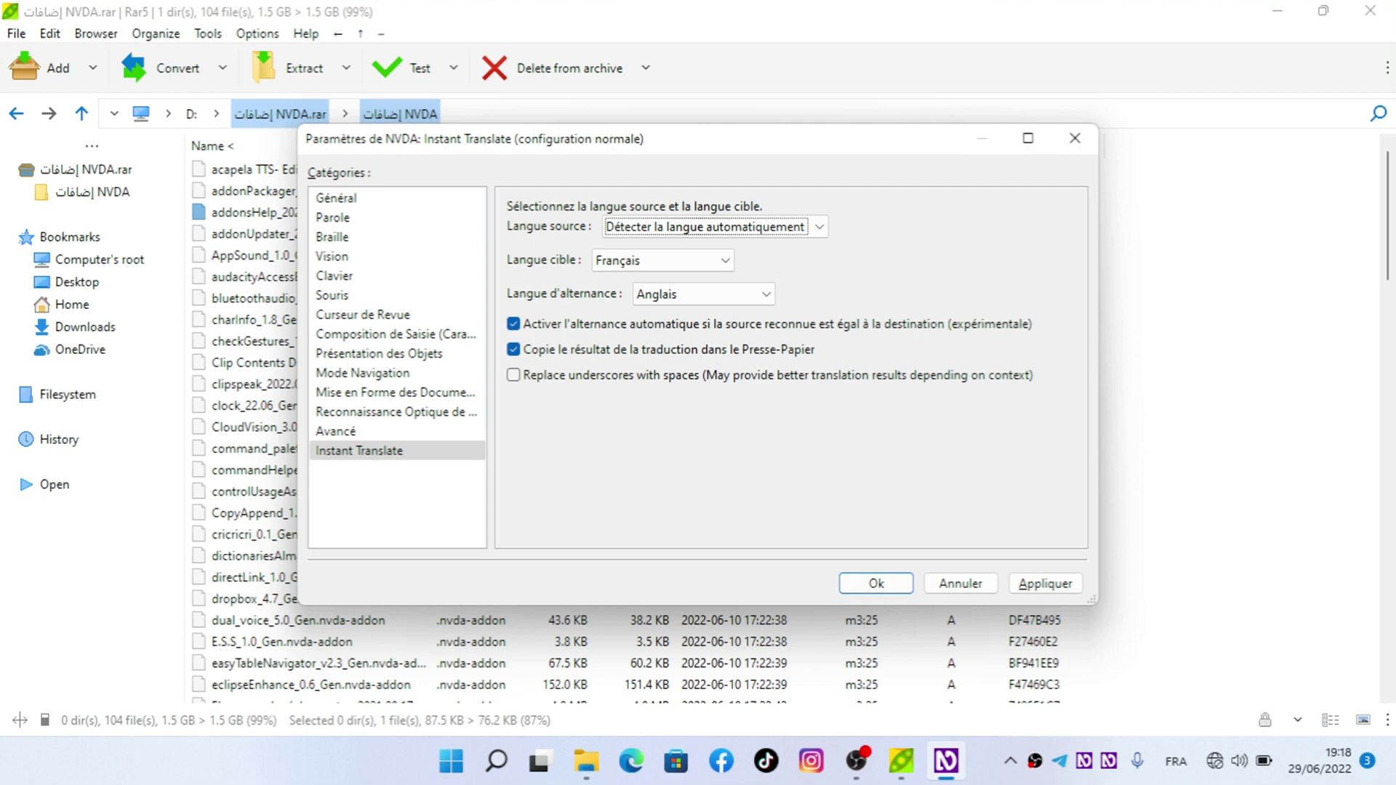
pyautogui.press('Tab')
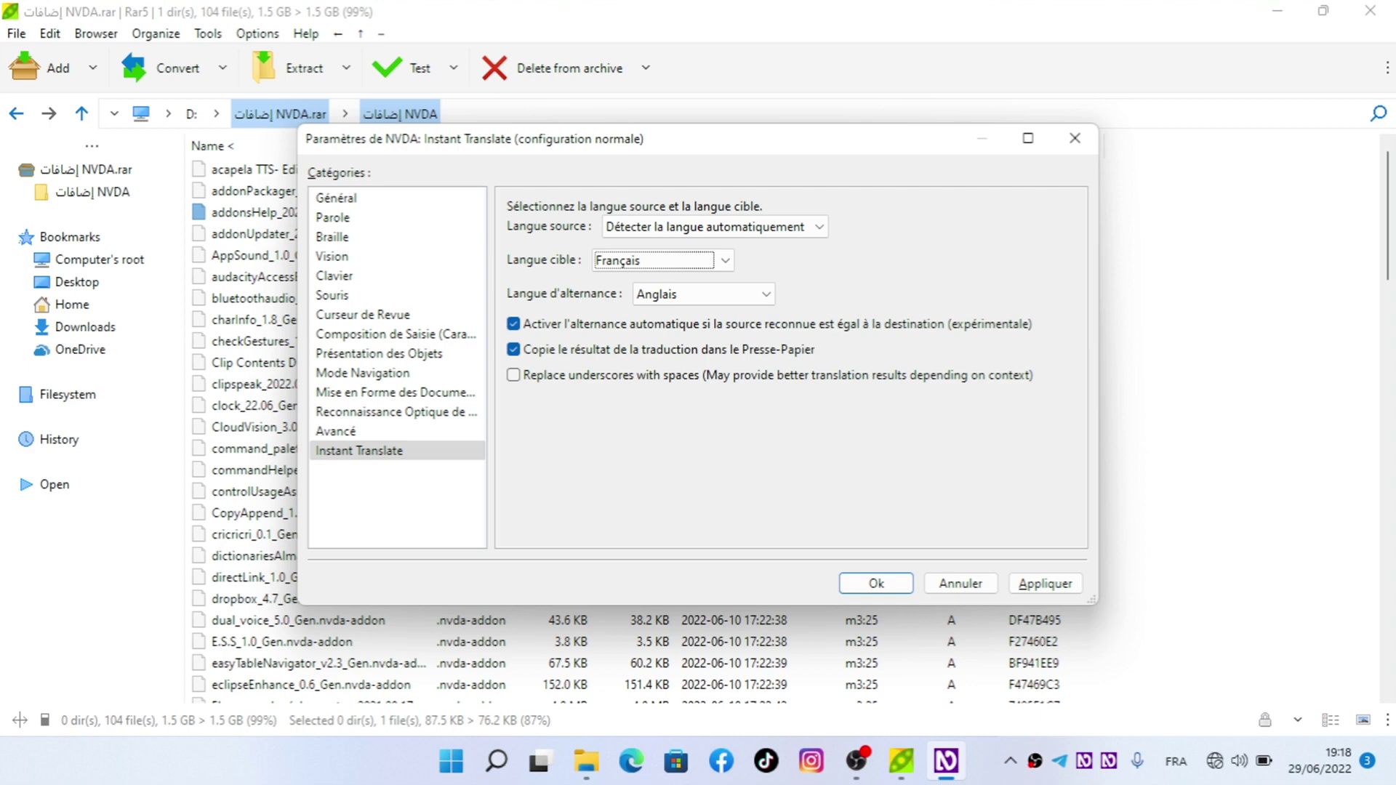
pyautogui.press('Home')
pyautogui.press('Down')
pyautogui.press('Down')
pyautogui.press('Down')
pyautogui.press('Down')
pyautogui.press('Down')
pyautogui.press('Tab')
pyautogui.press('Down')
pyautogui.press('Tab')
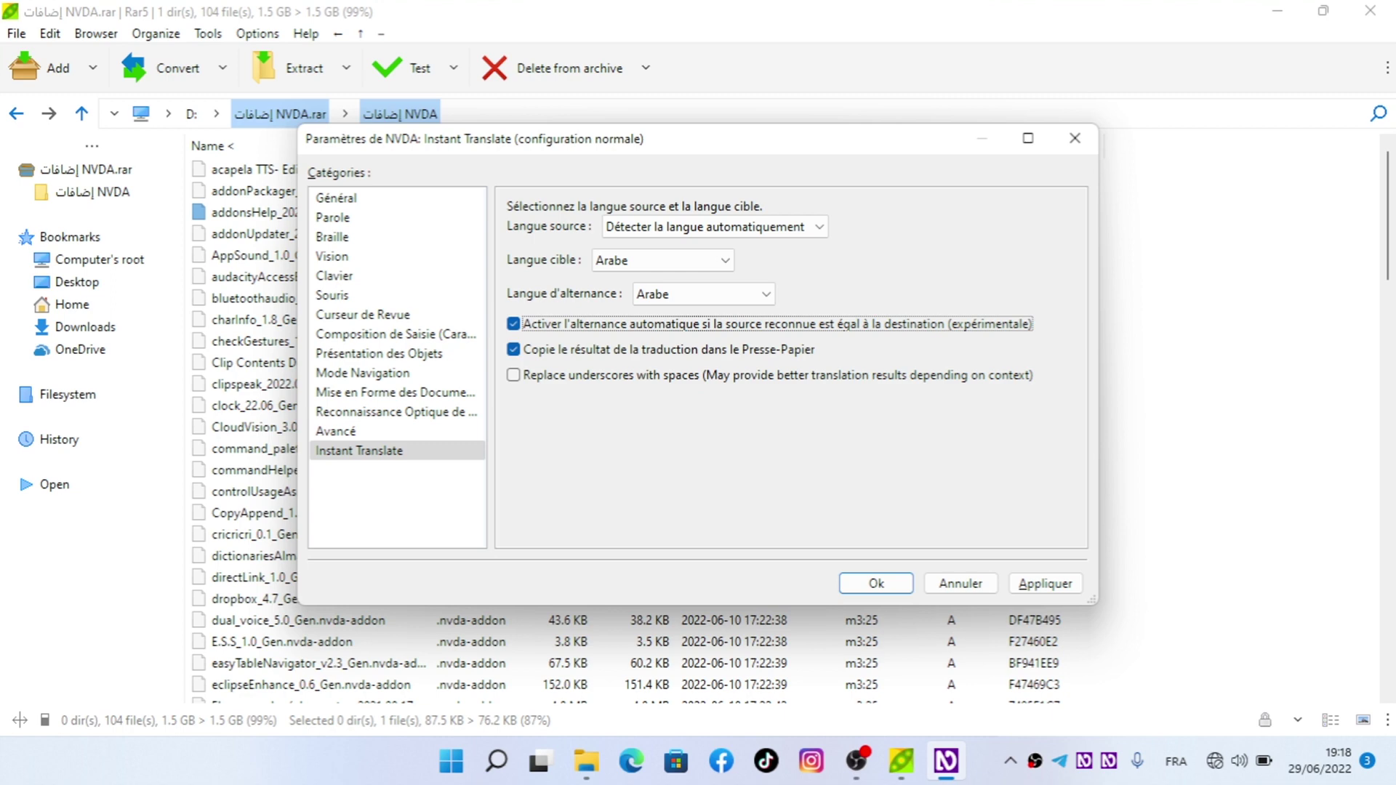
pyautogui.press('Tab')
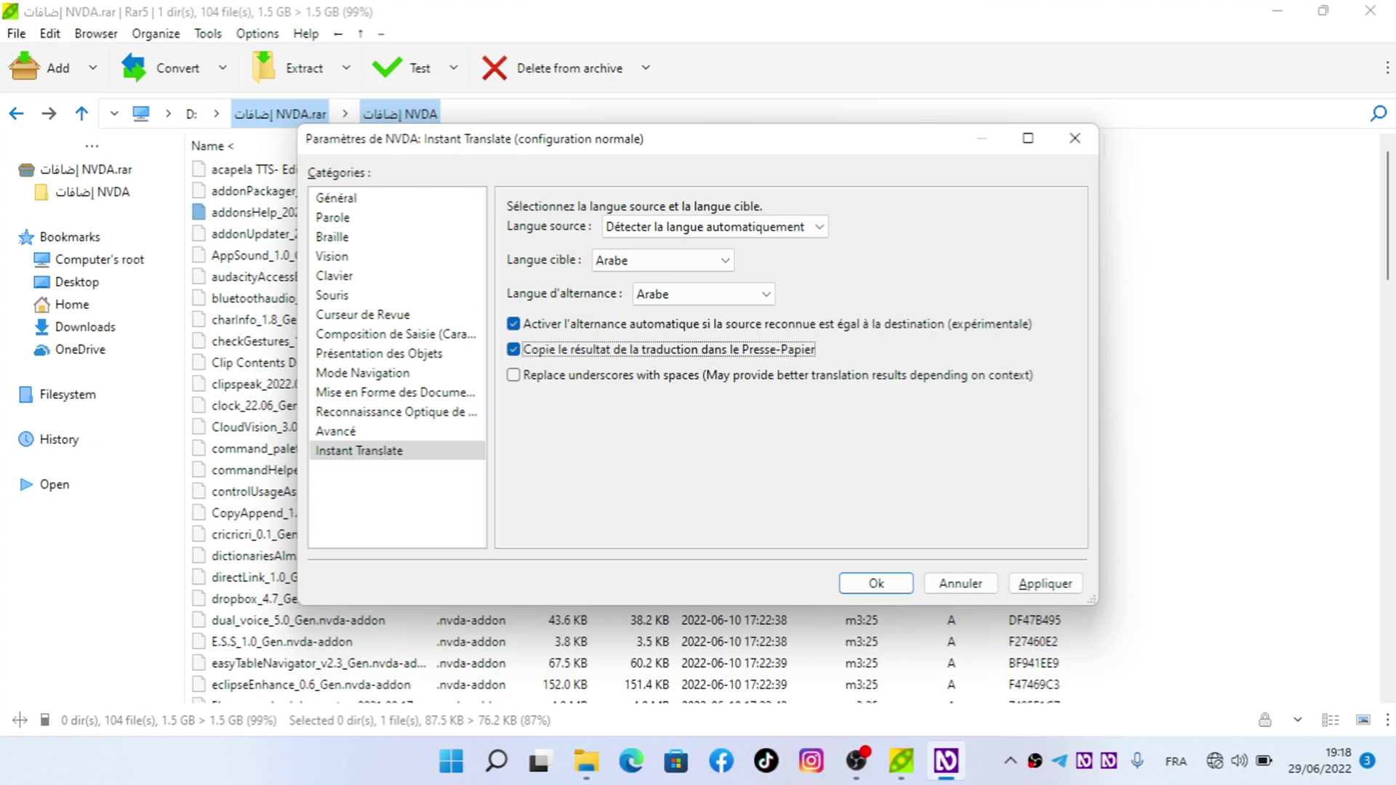
pyautogui.press('Tab')
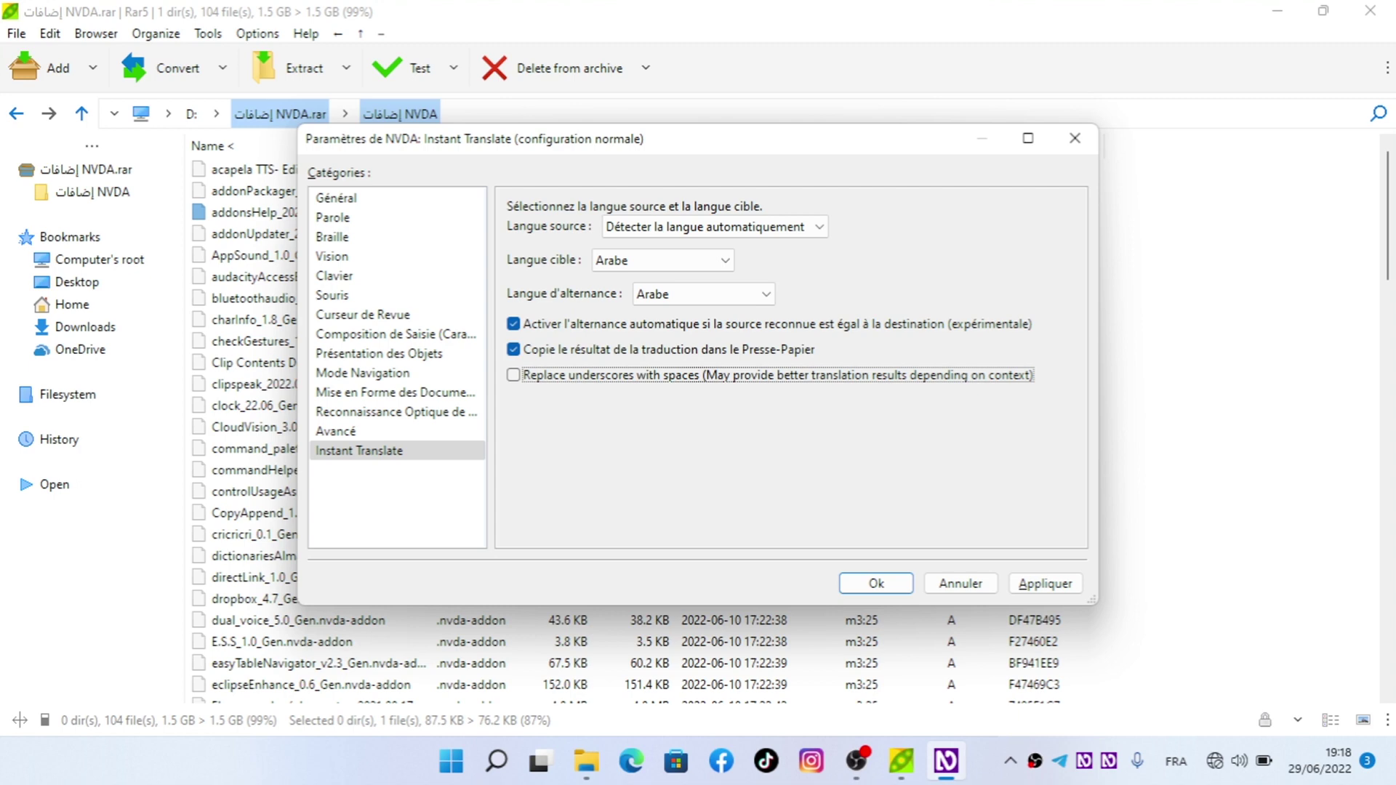
pyautogui.press('Tab')
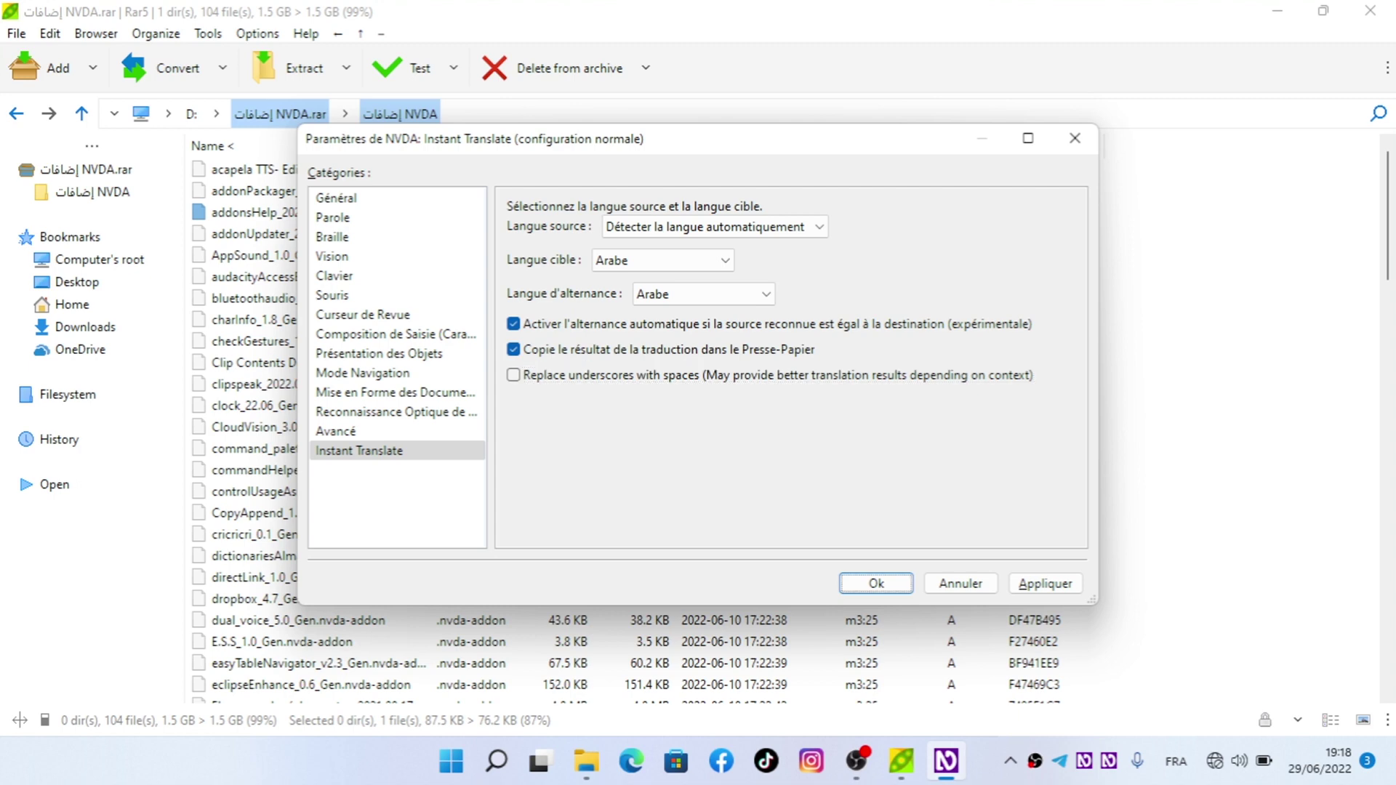
pyautogui.press('Return')
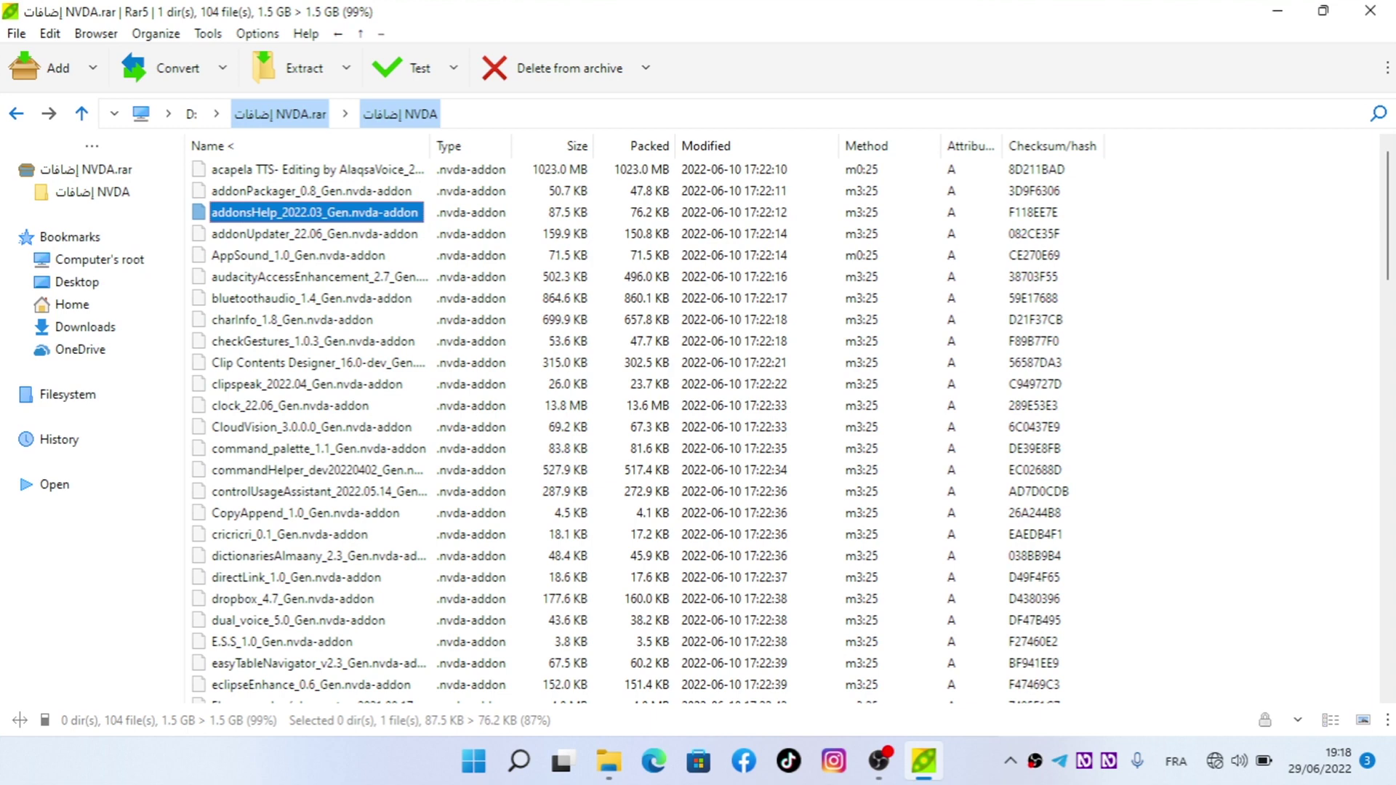
# - Examine the commands available under Outils in the NVDA menu, without running any of them
pyautogui.press('t')
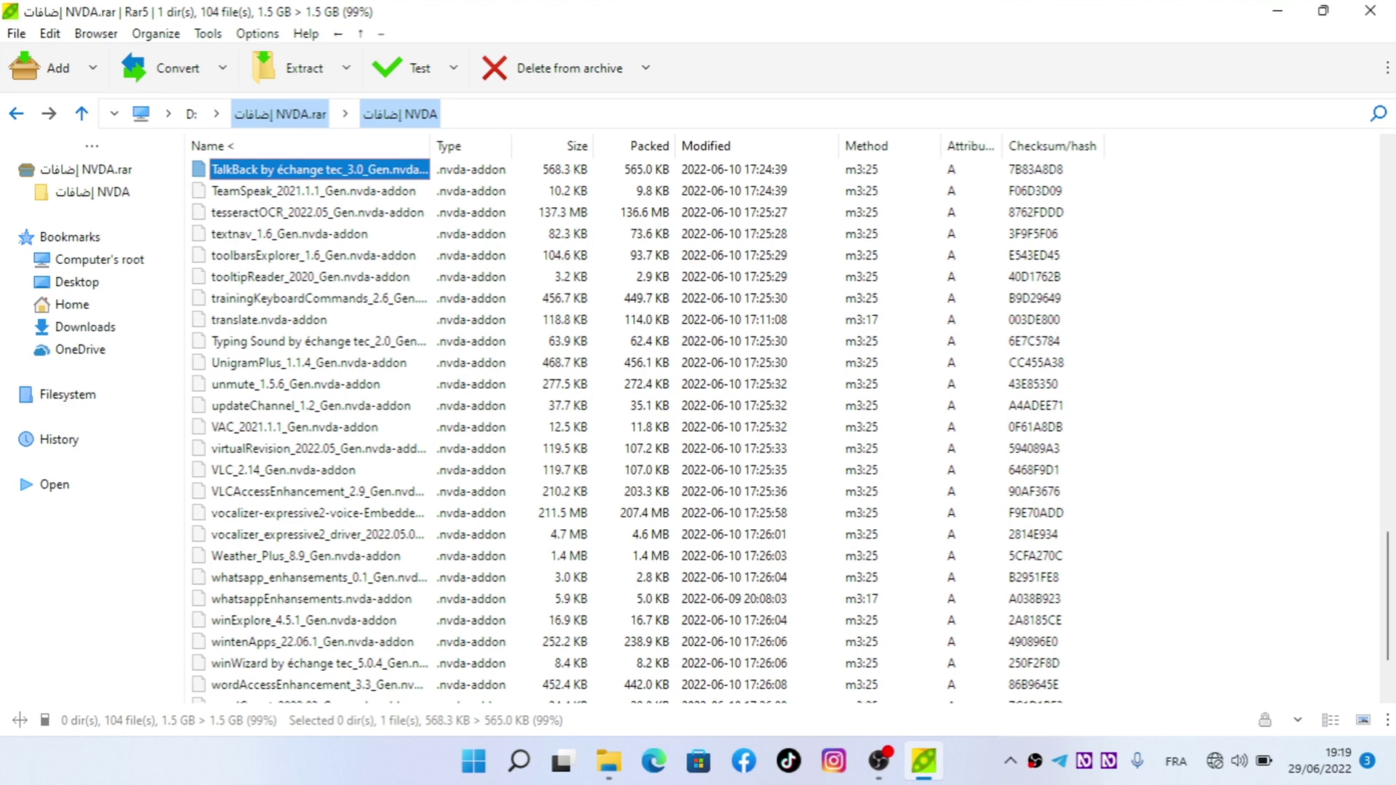
pyautogui.press('insert+n')
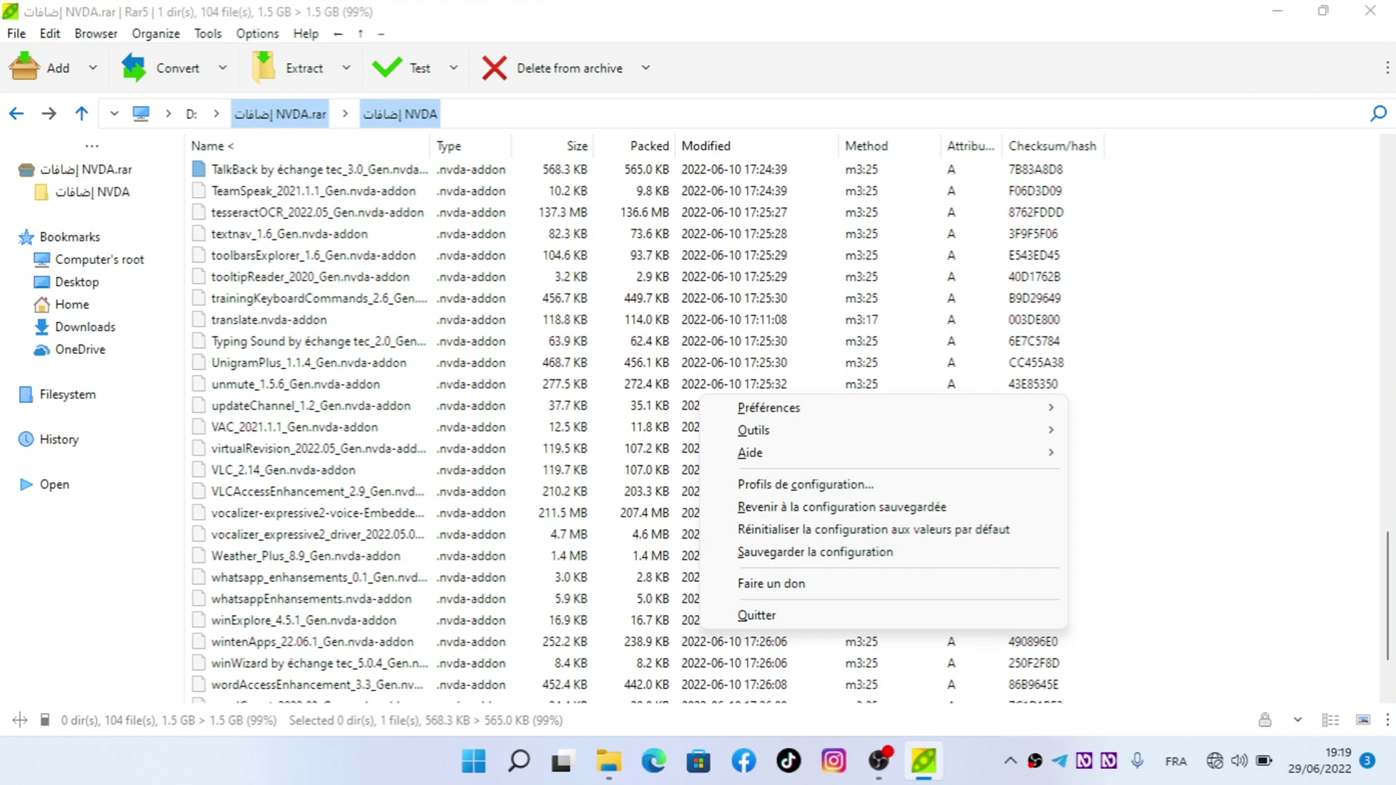
pyautogui.press('Down')
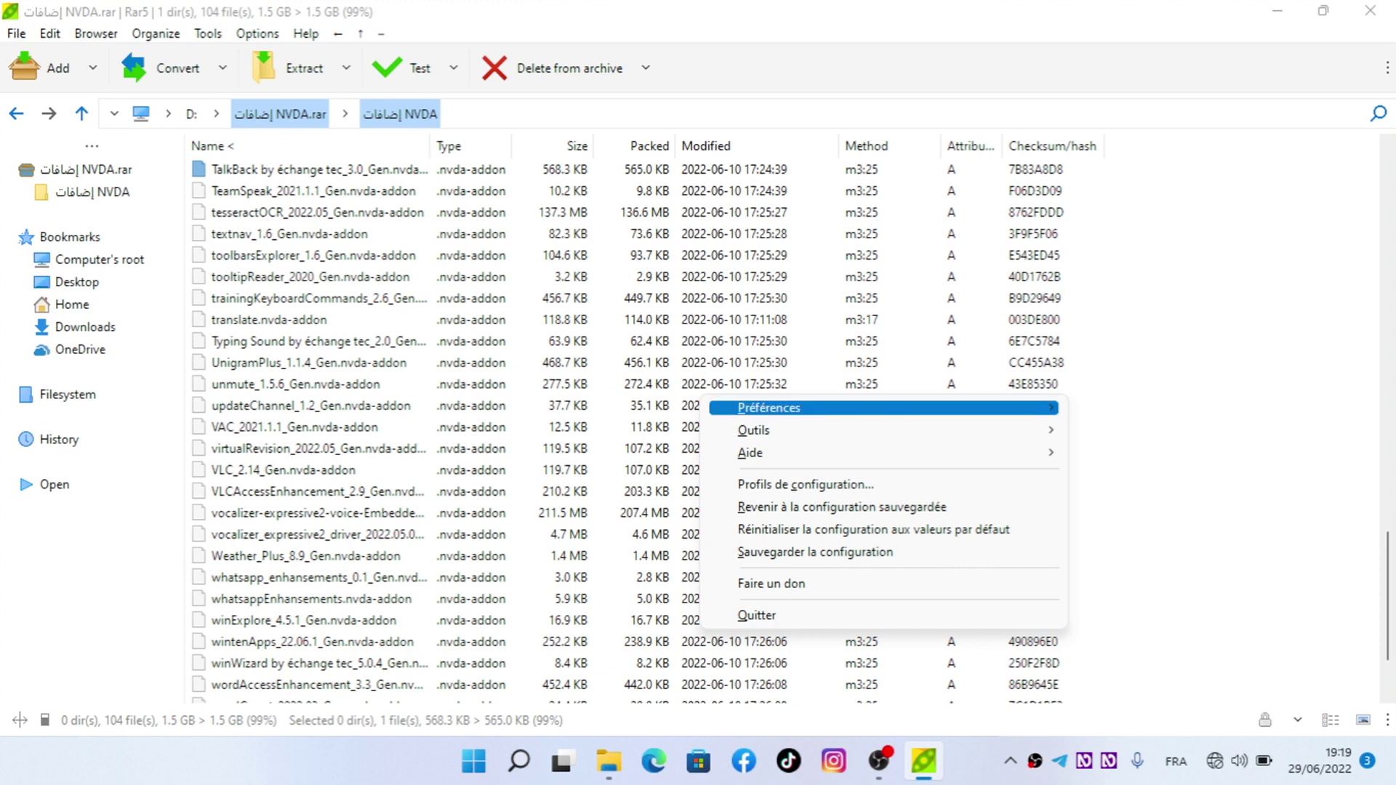
pyautogui.press('Down')
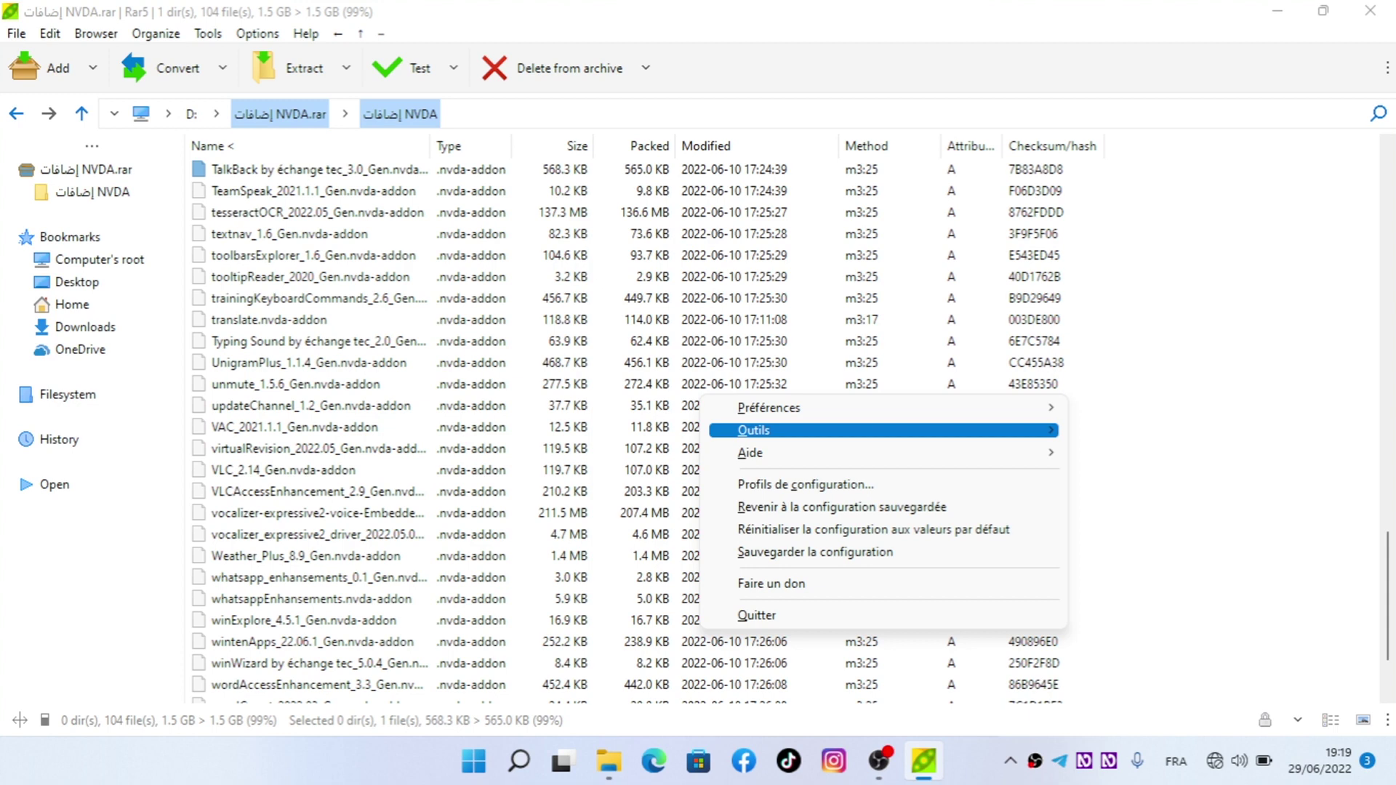
pyautogui.press('Right')
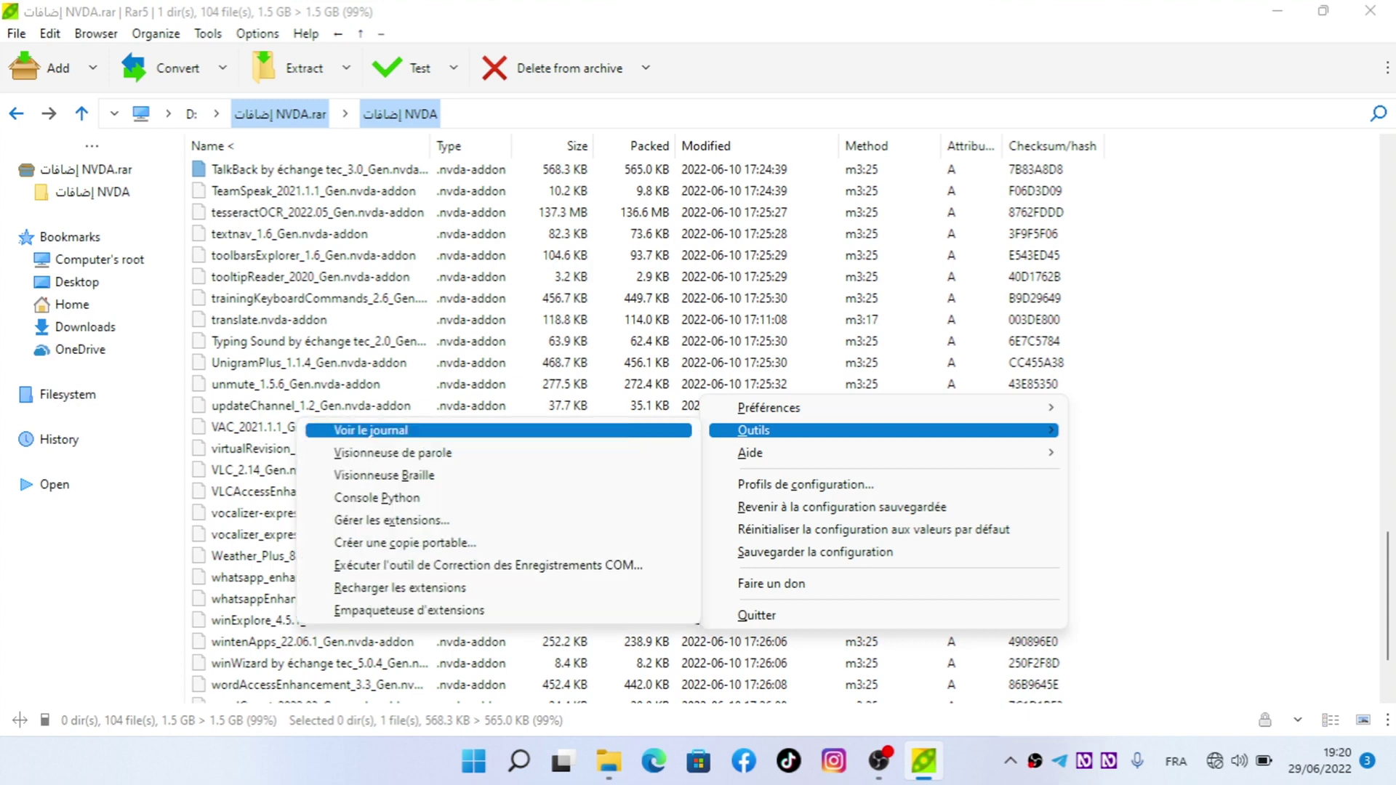
pyautogui.press('Up')
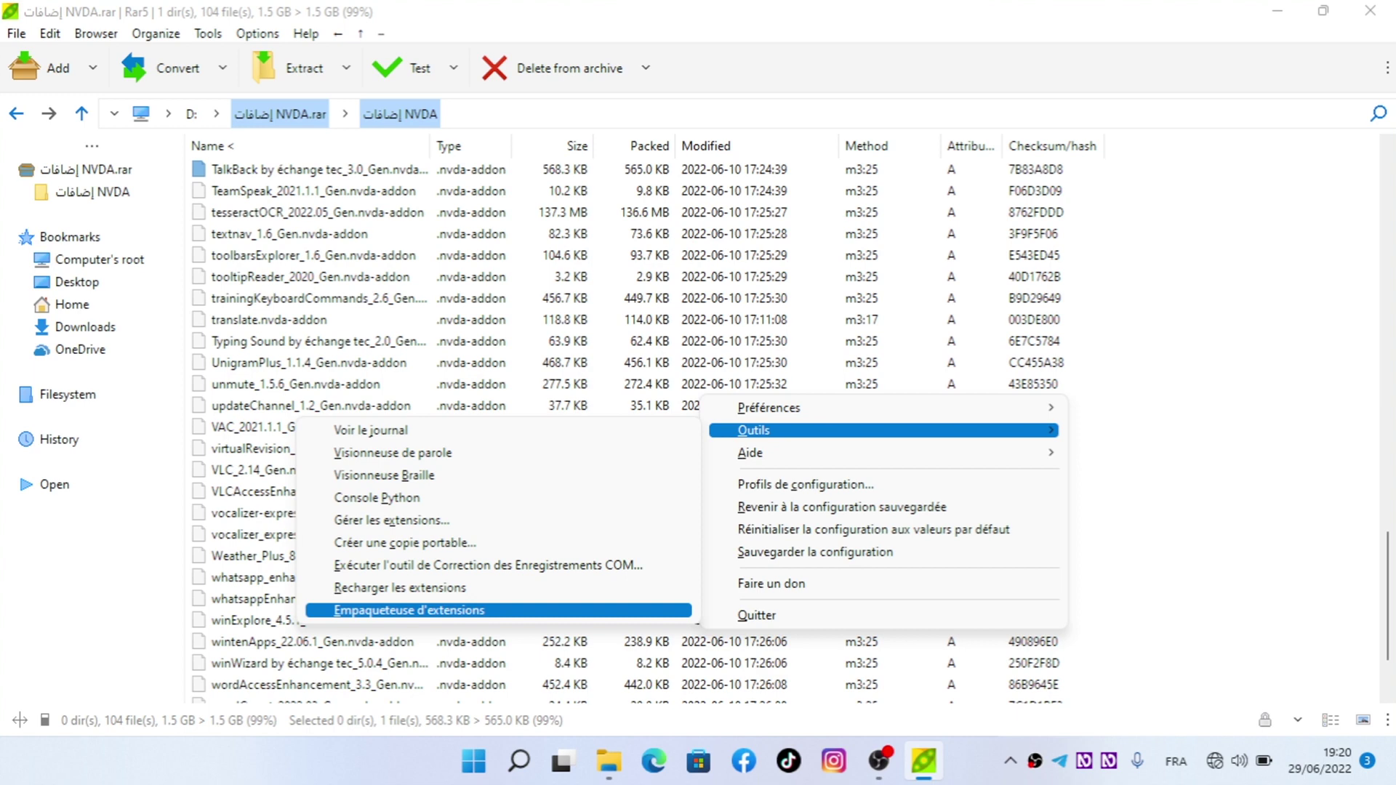
pyautogui.press('Up')
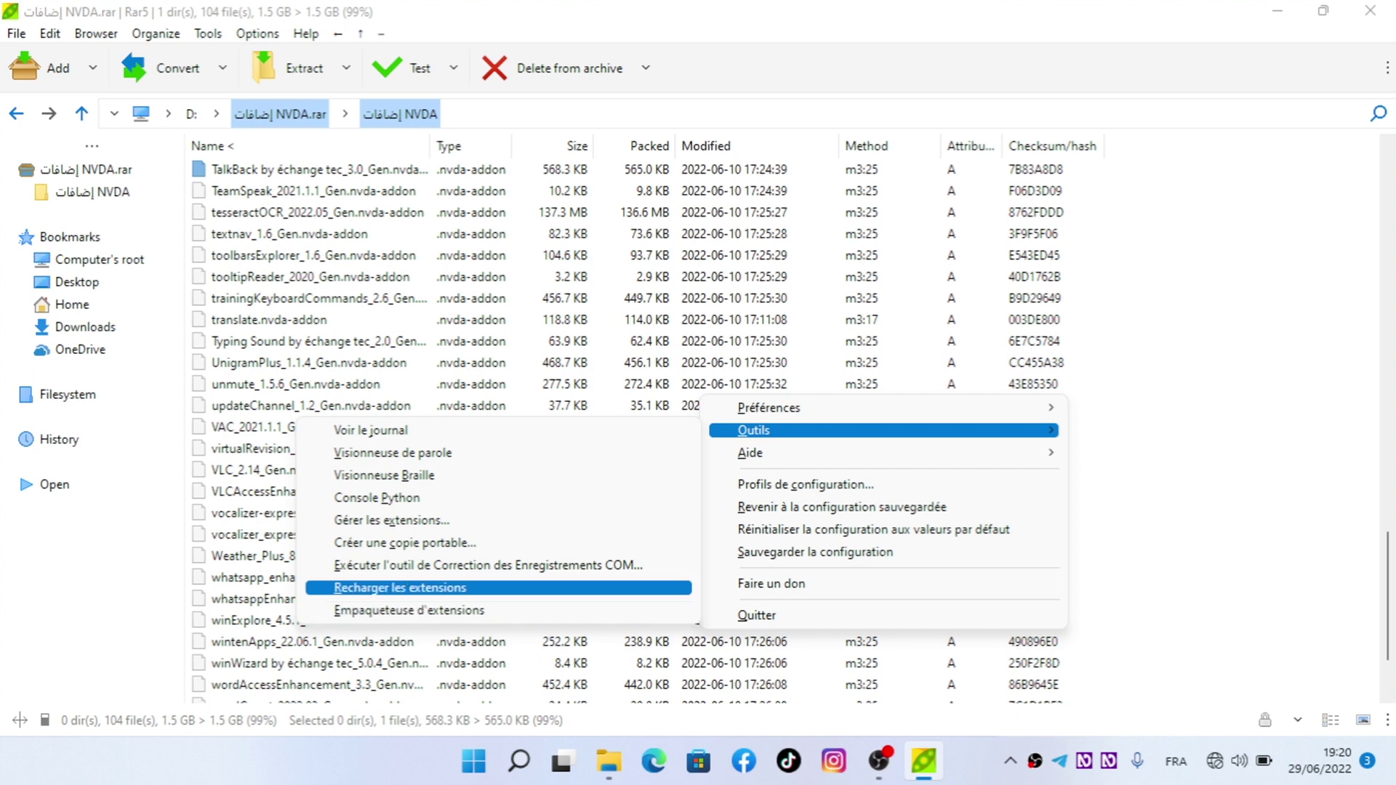
pyautogui.press('Up')
pyautogui.press('Up')
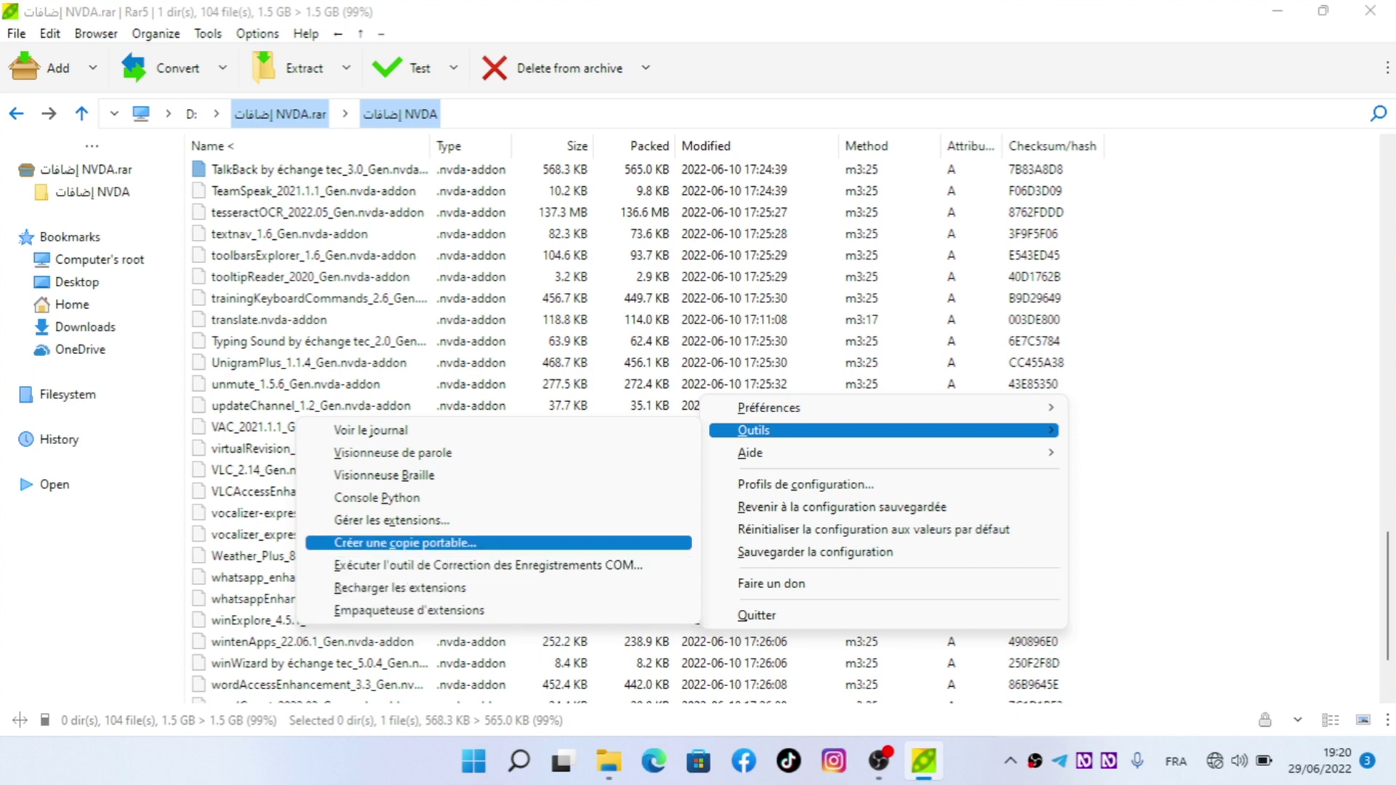
pyautogui.press('Up')
pyautogui.press('Up')
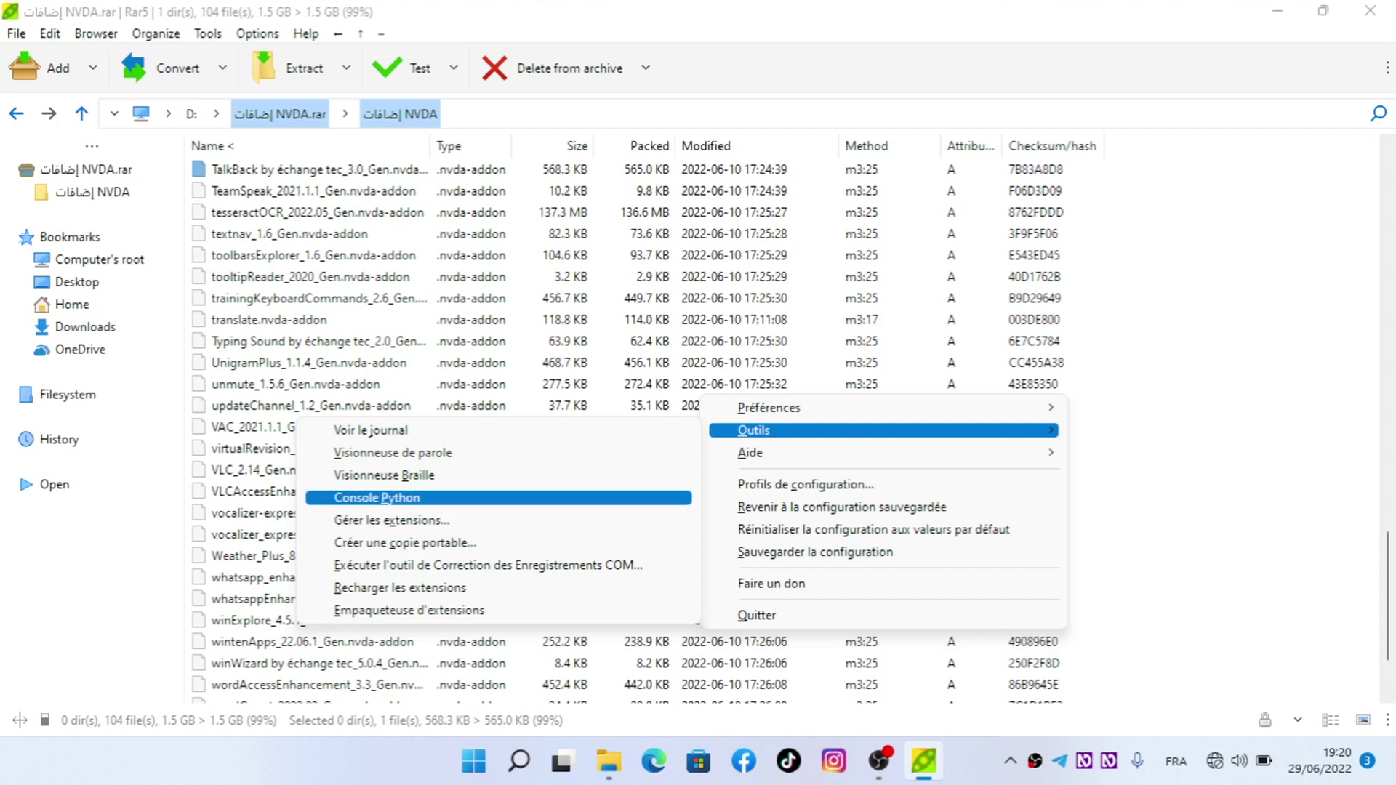
pyautogui.press('Up')
pyautogui.press('Up')
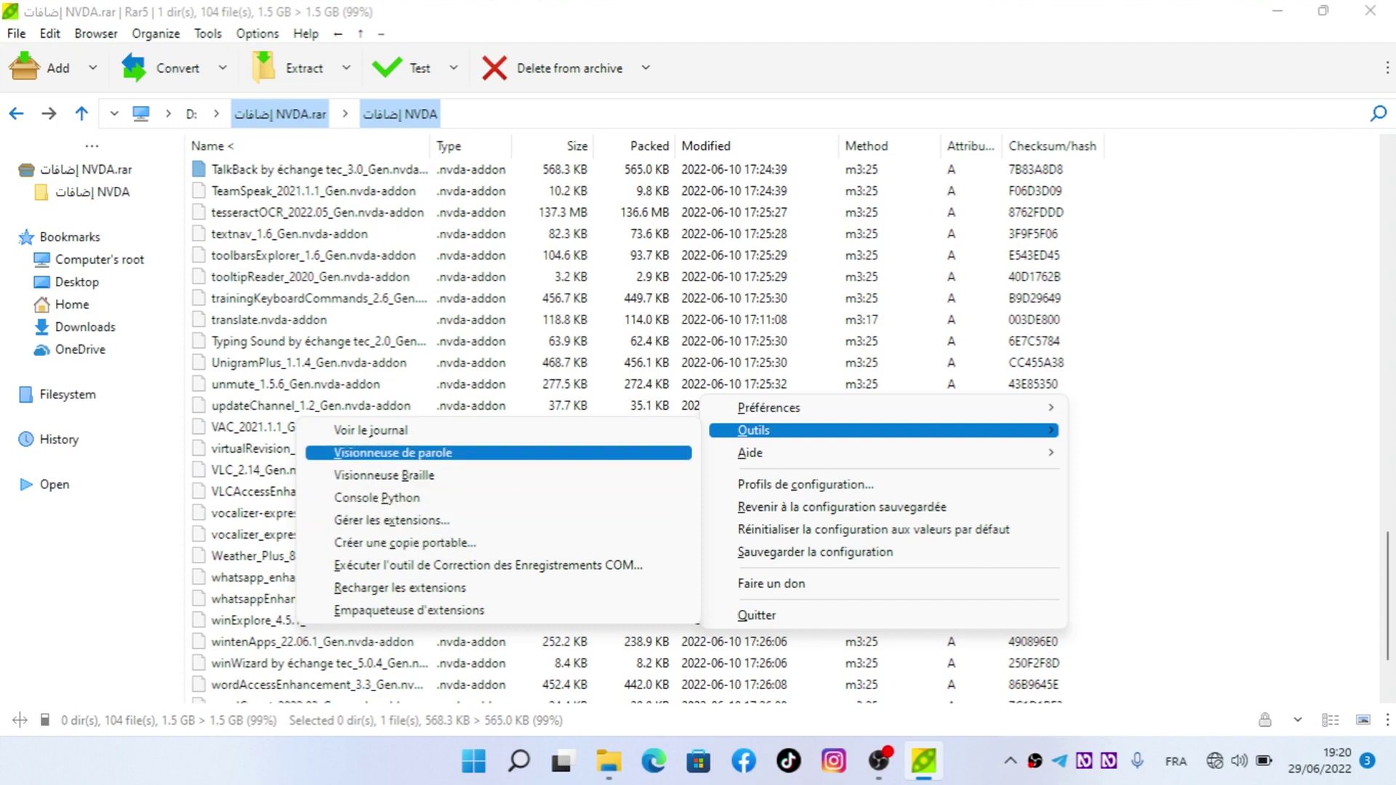
pyautogui.press('Up')
pyautogui.press('Up')
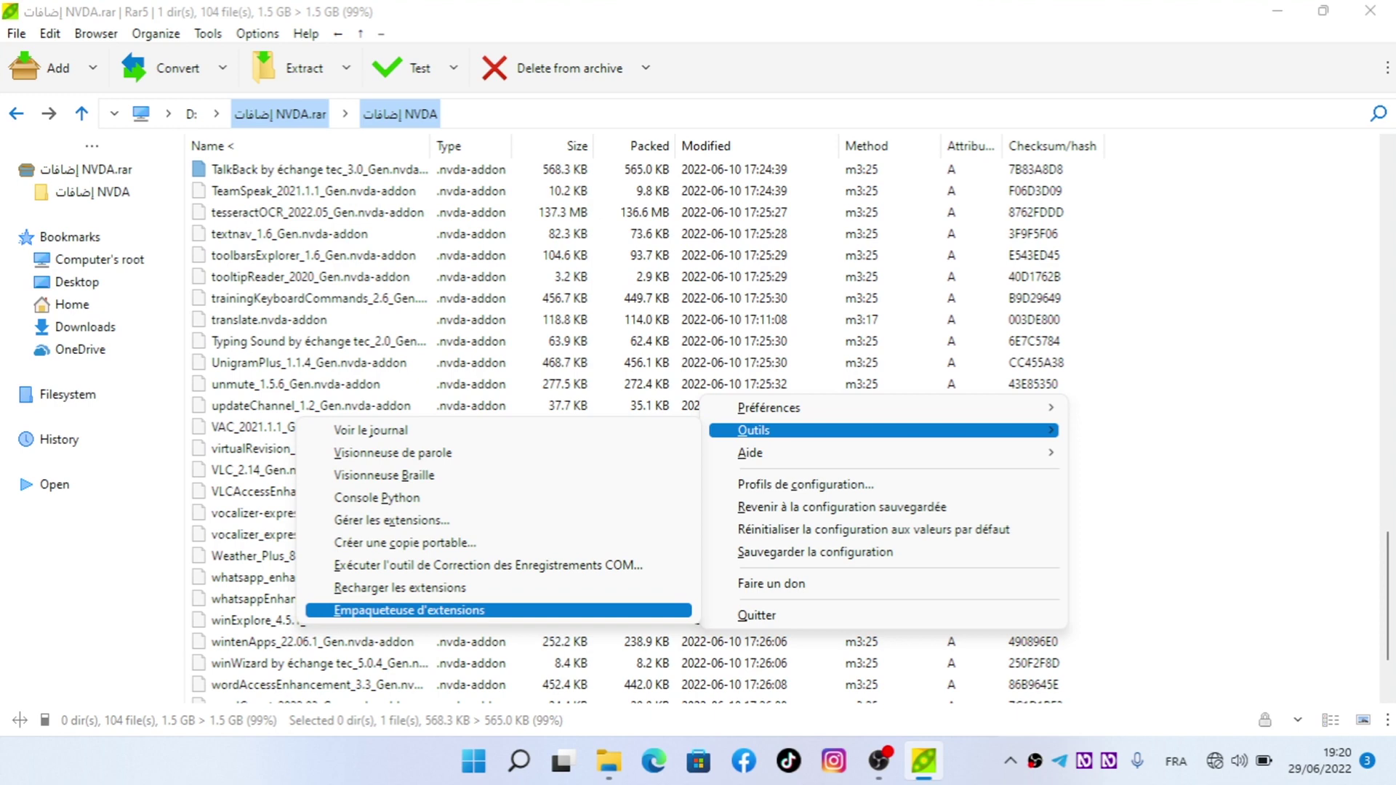
pyautogui.press('Escape')
pyautogui.press('Escape')
# - Install the addonUpdater_22.06_Gen.nvda-addon extension from the archive and restart NVDA to apply it
pyautogui.press('Home')
pyautogui.press('Down')
pyautogui.press('Down')
pyautogui.press('Down')
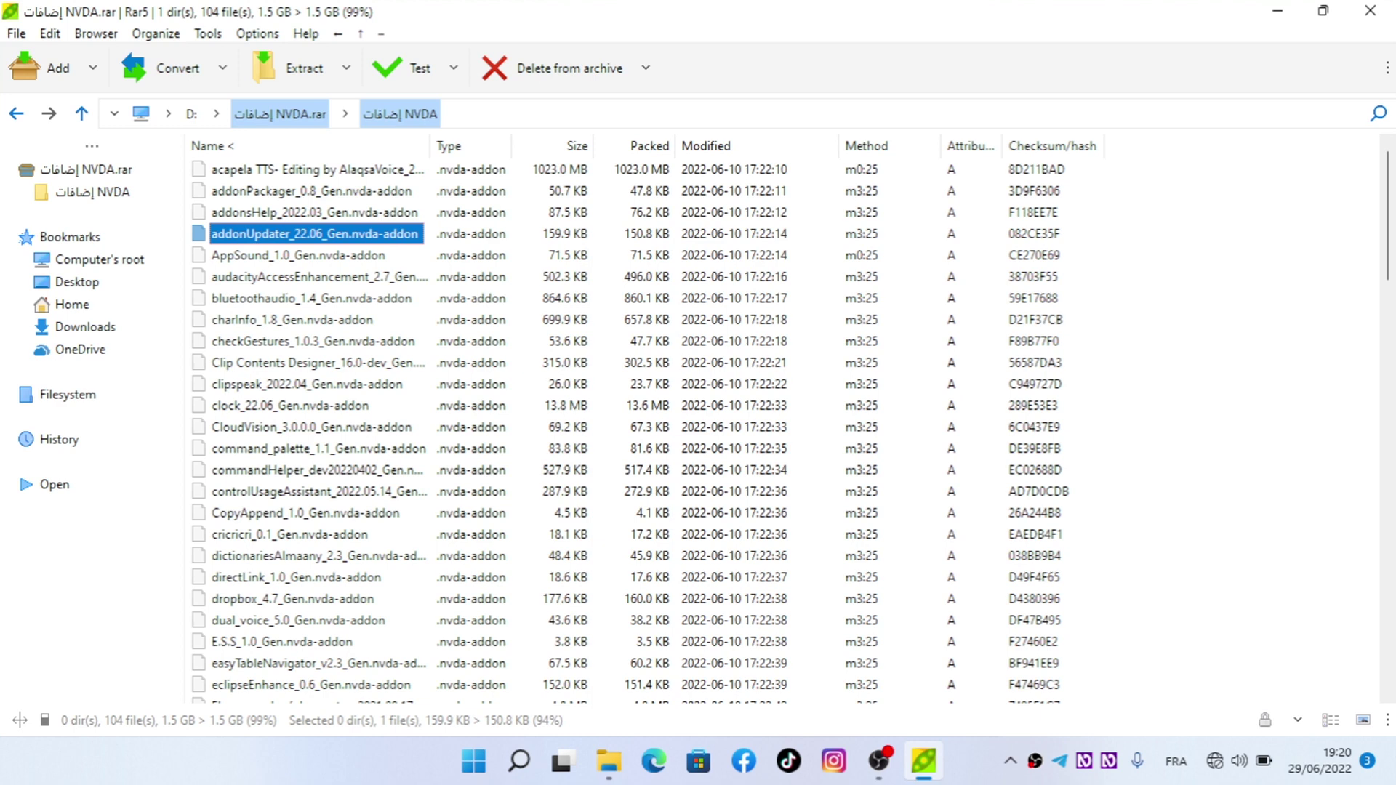
pyautogui.press('Return')
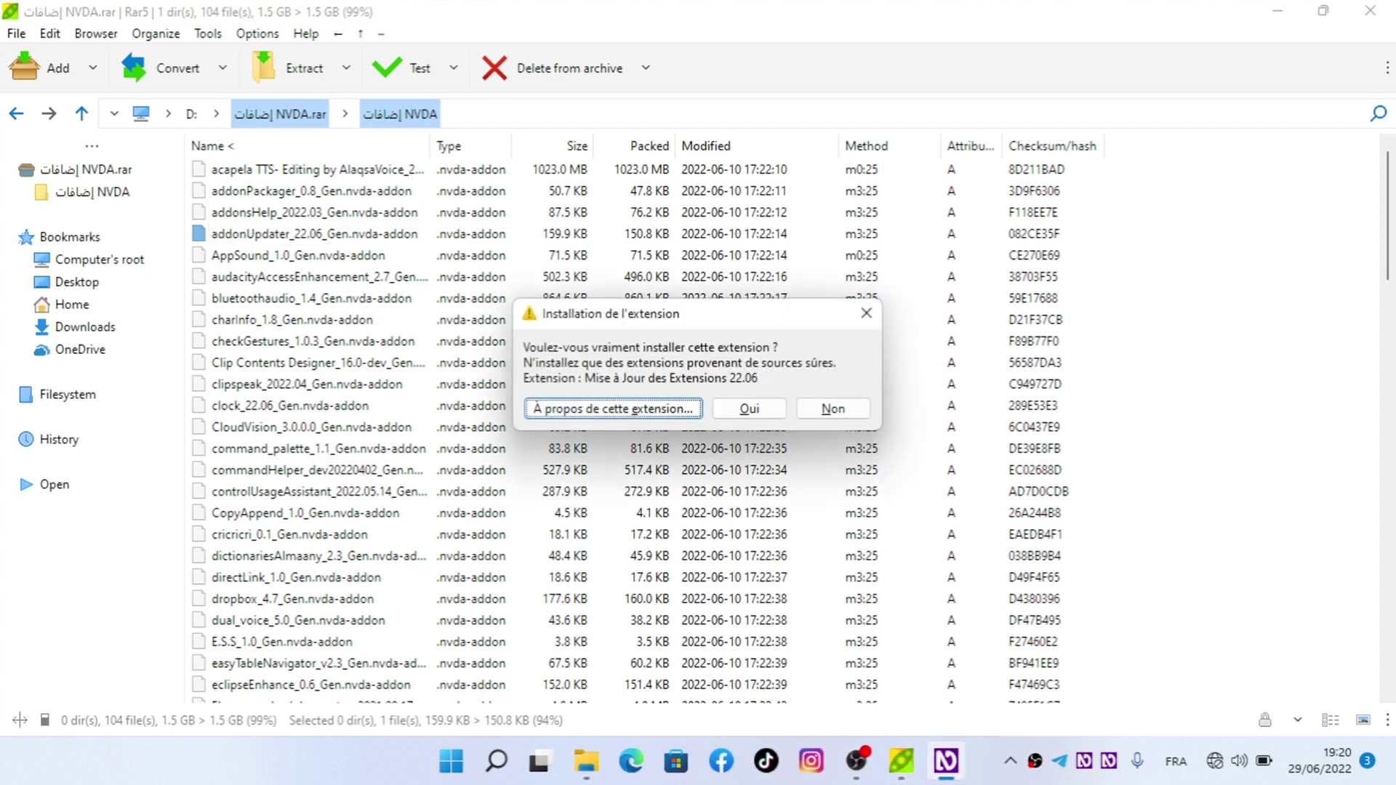
pyautogui.press('Tab')
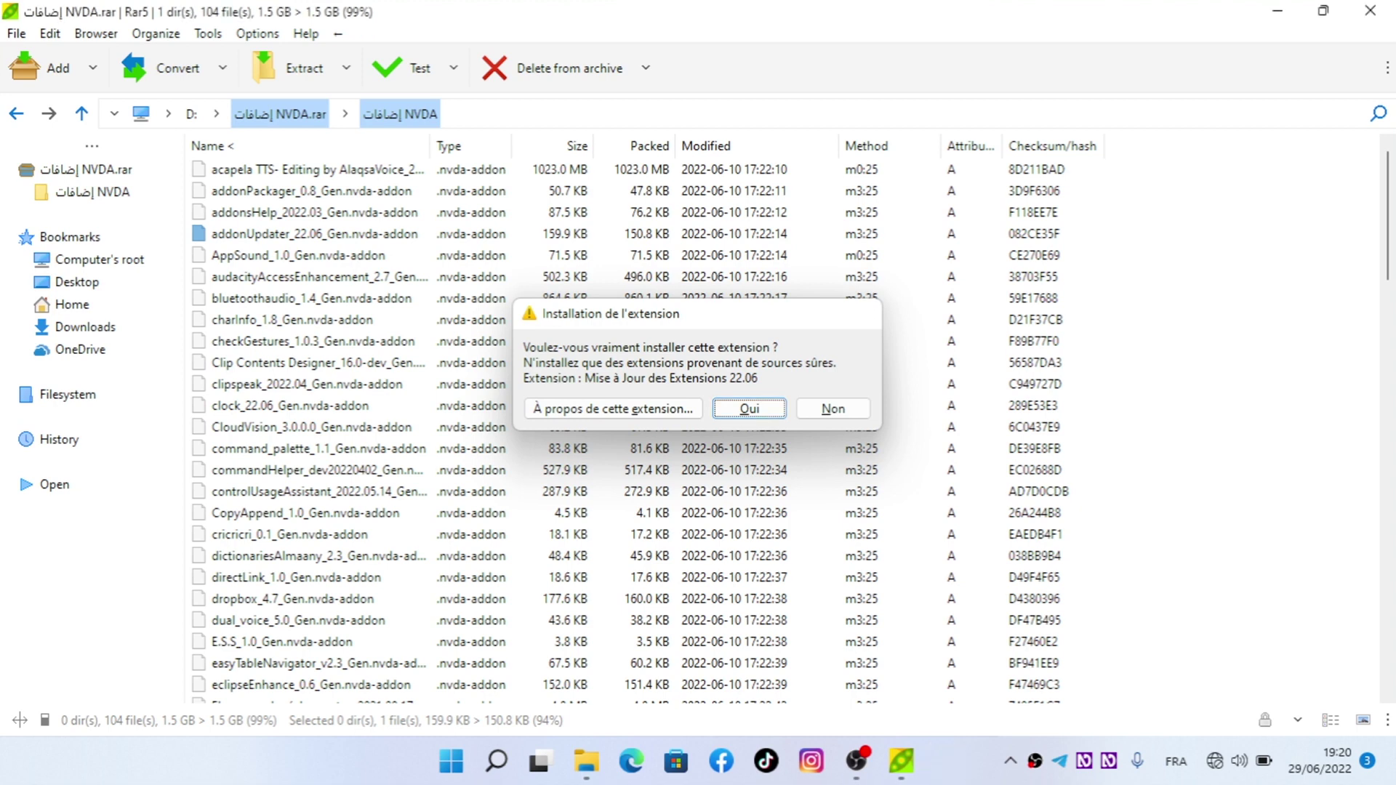
pyautogui.press('Return')
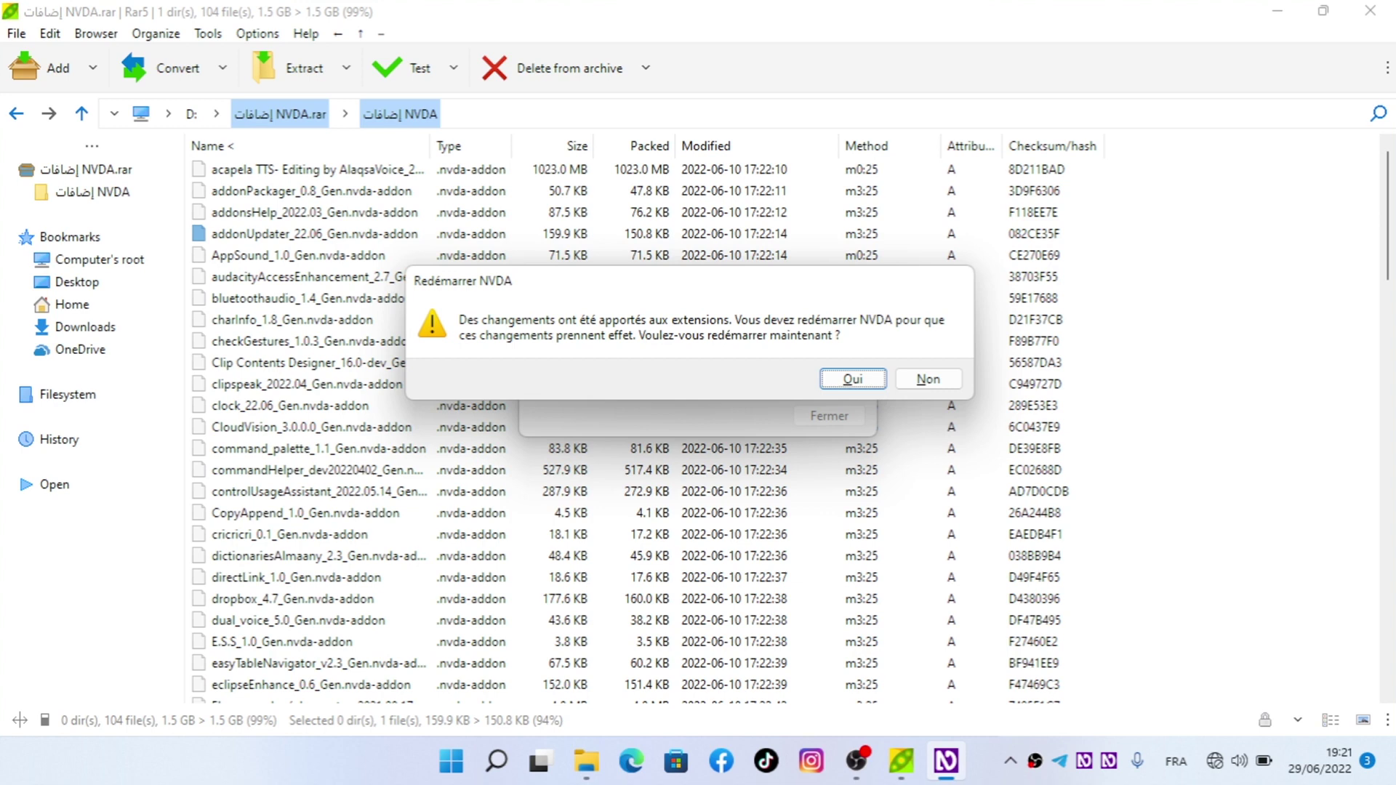
pyautogui.press('Return')
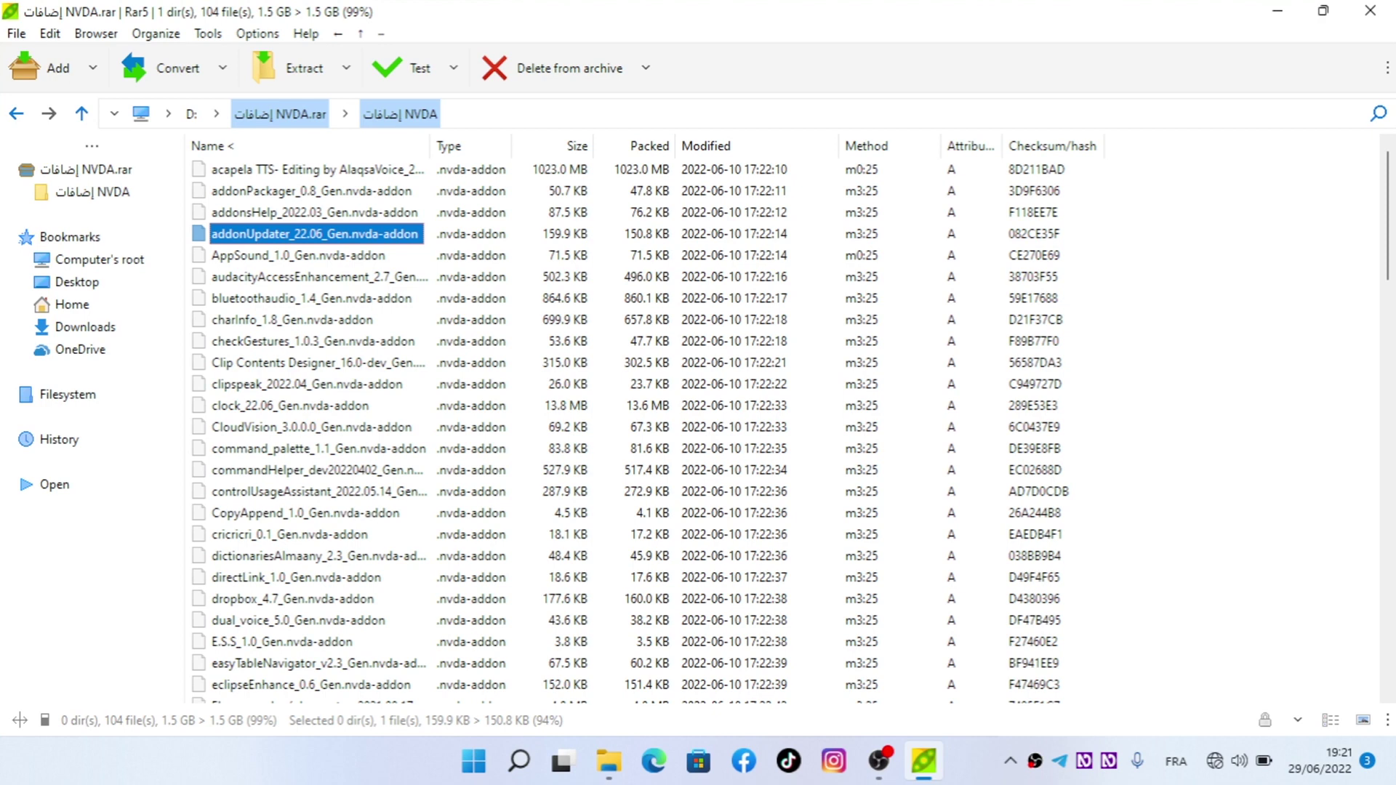
# - Start NVDA's search for extension updates (Rechercher les mises à jour d'extensions)
pyautogui.press('Insert+n')
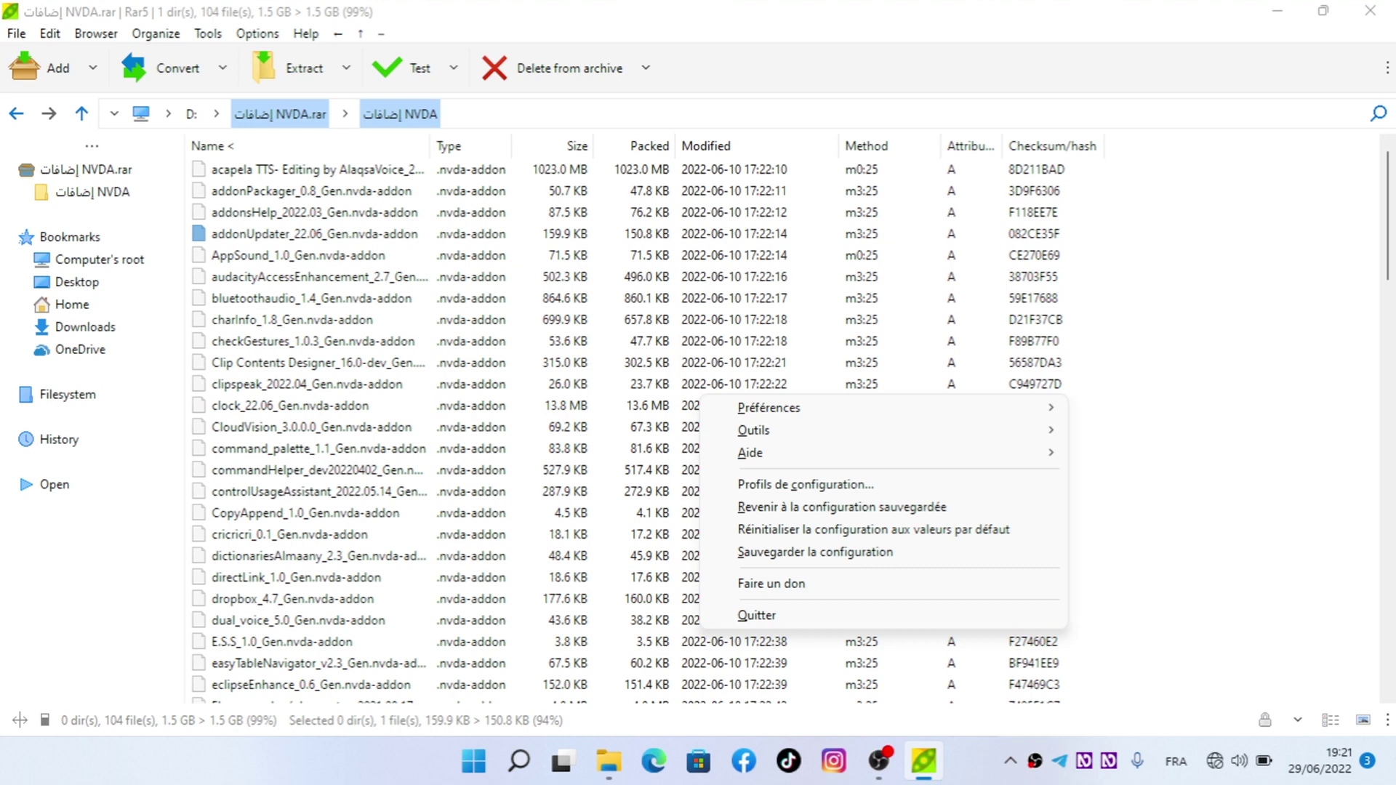
pyautogui.press('Down')
pyautogui.press('Down')
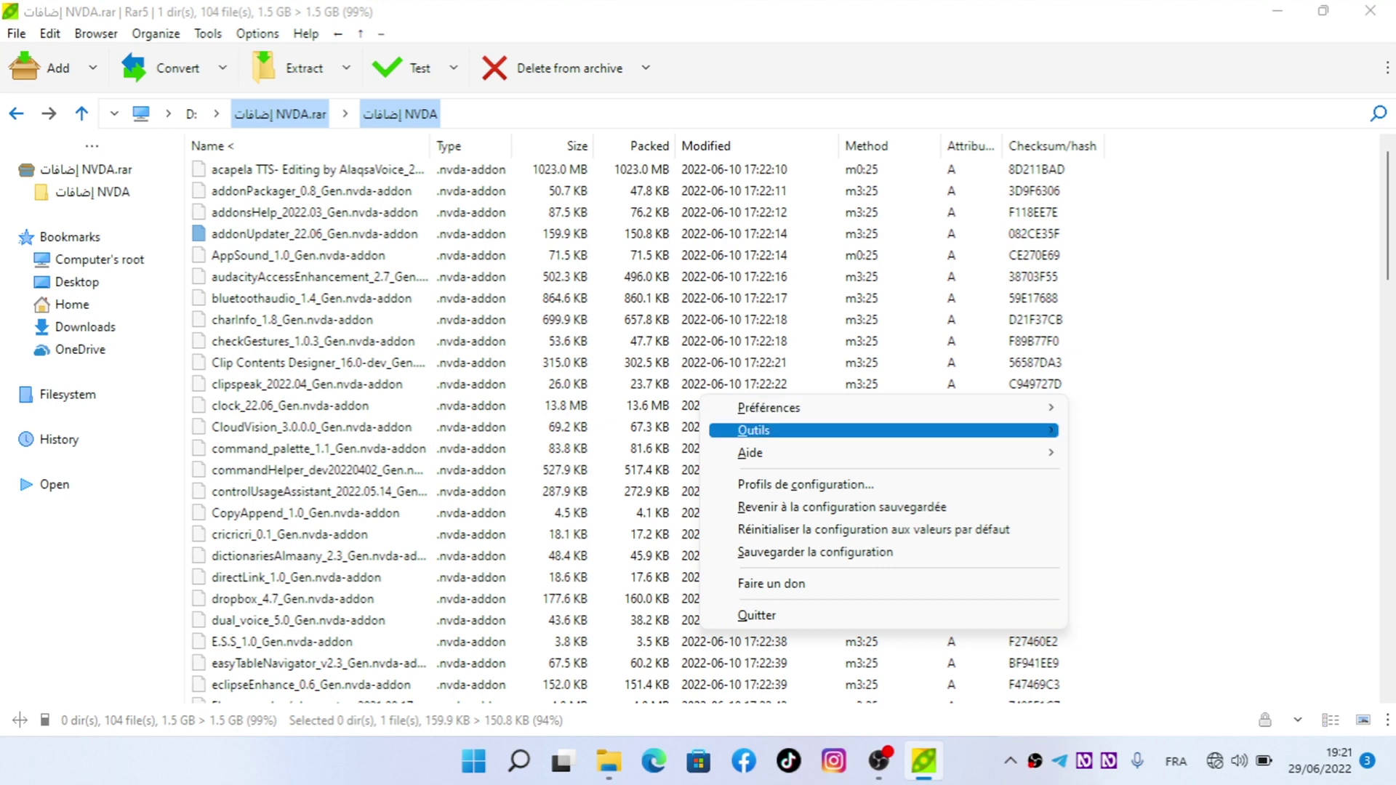
pyautogui.press('Right')
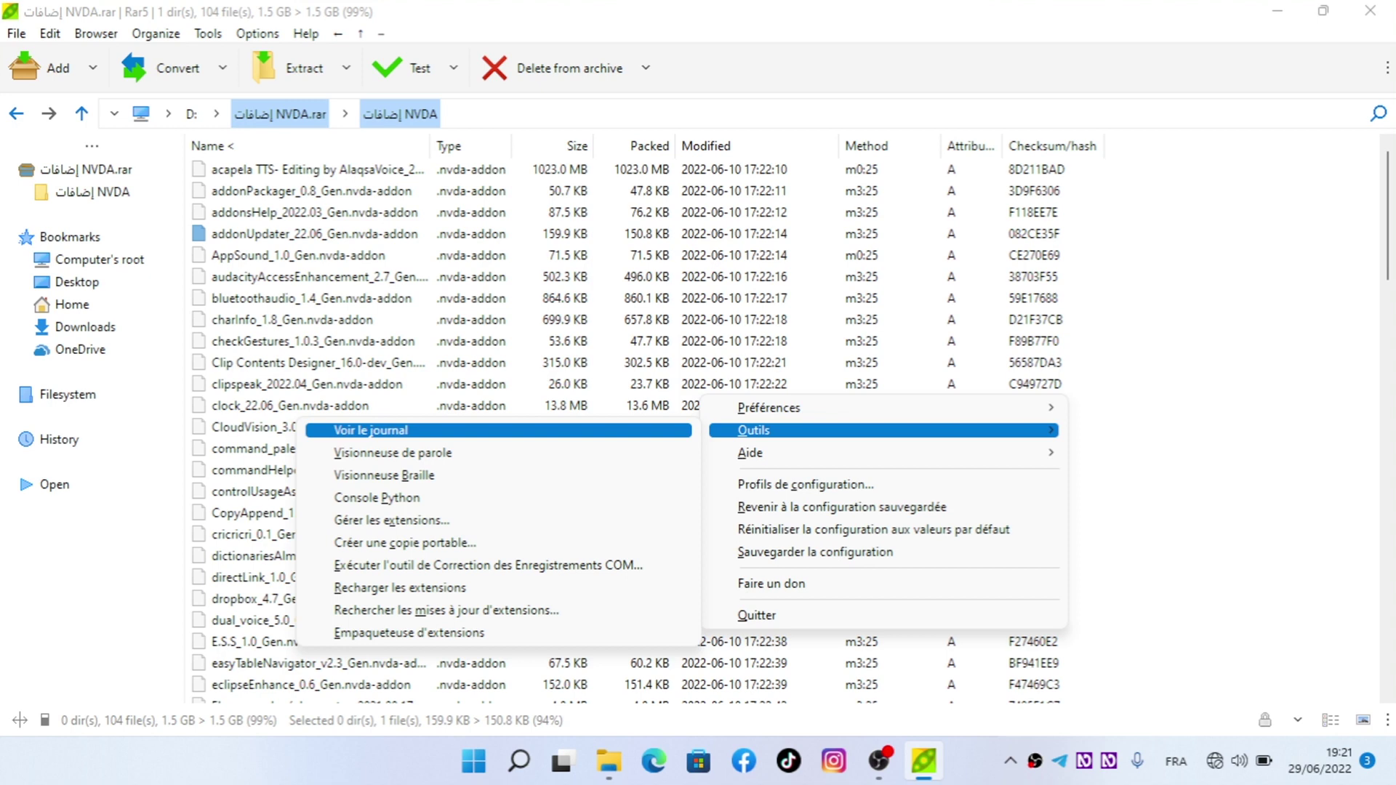
pyautogui.press('Up')
pyautogui.press('Up')
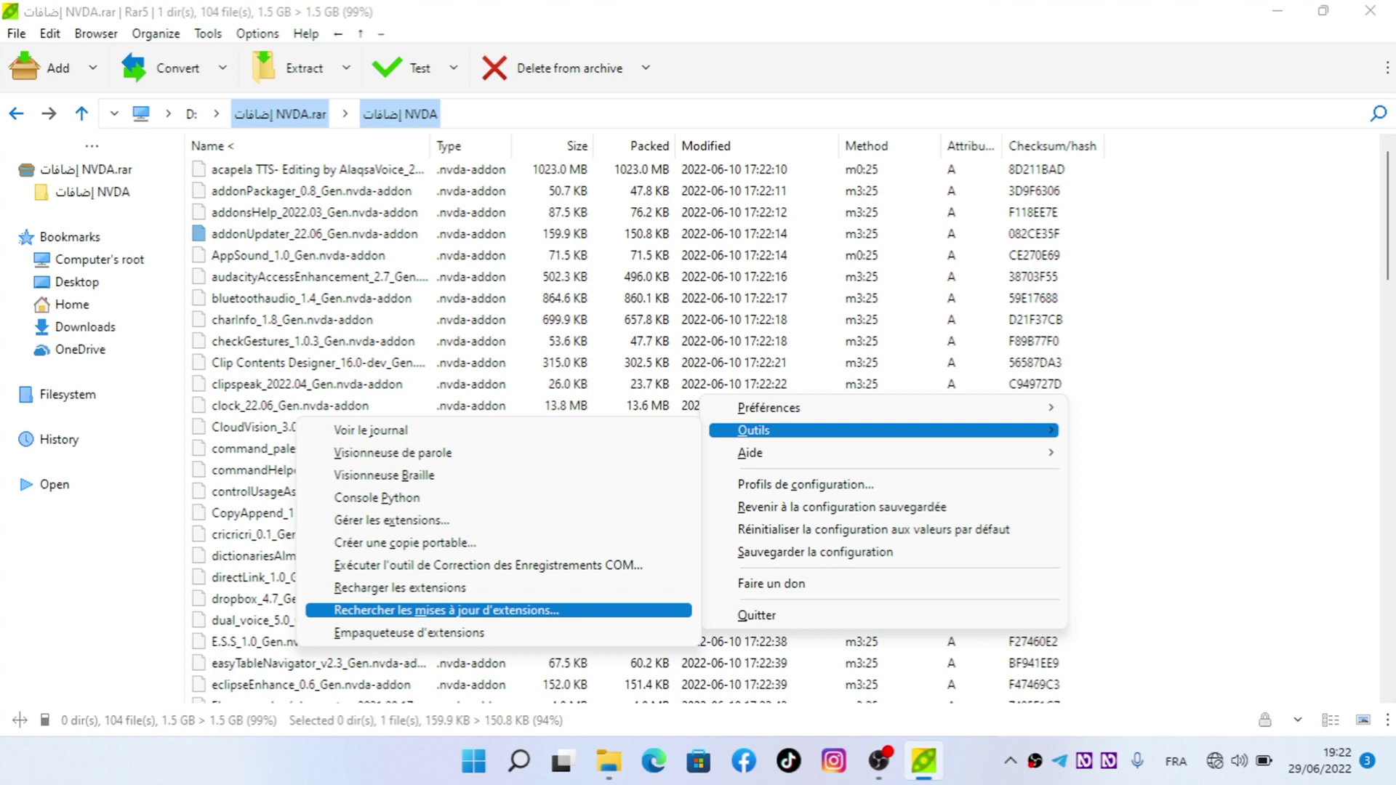
pyautogui.press('Return')
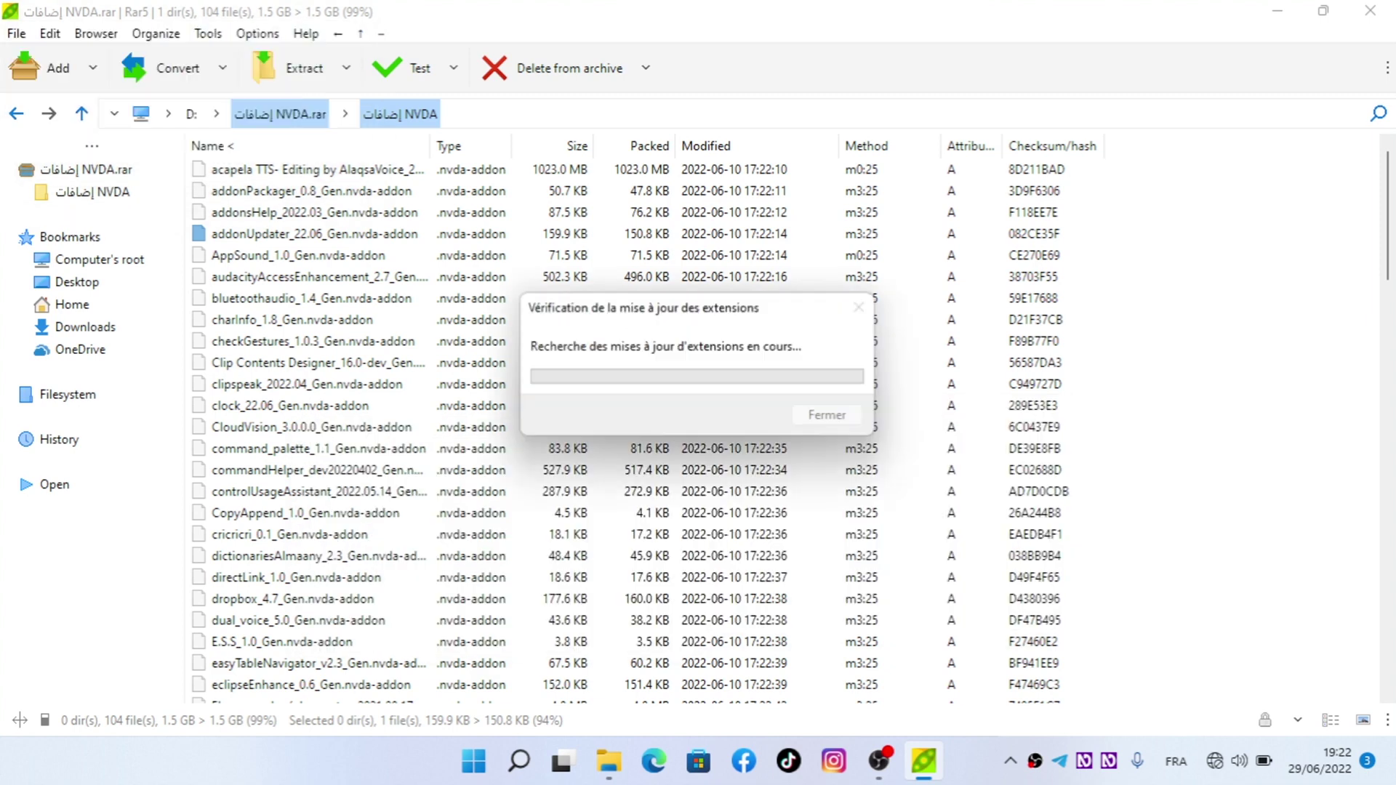